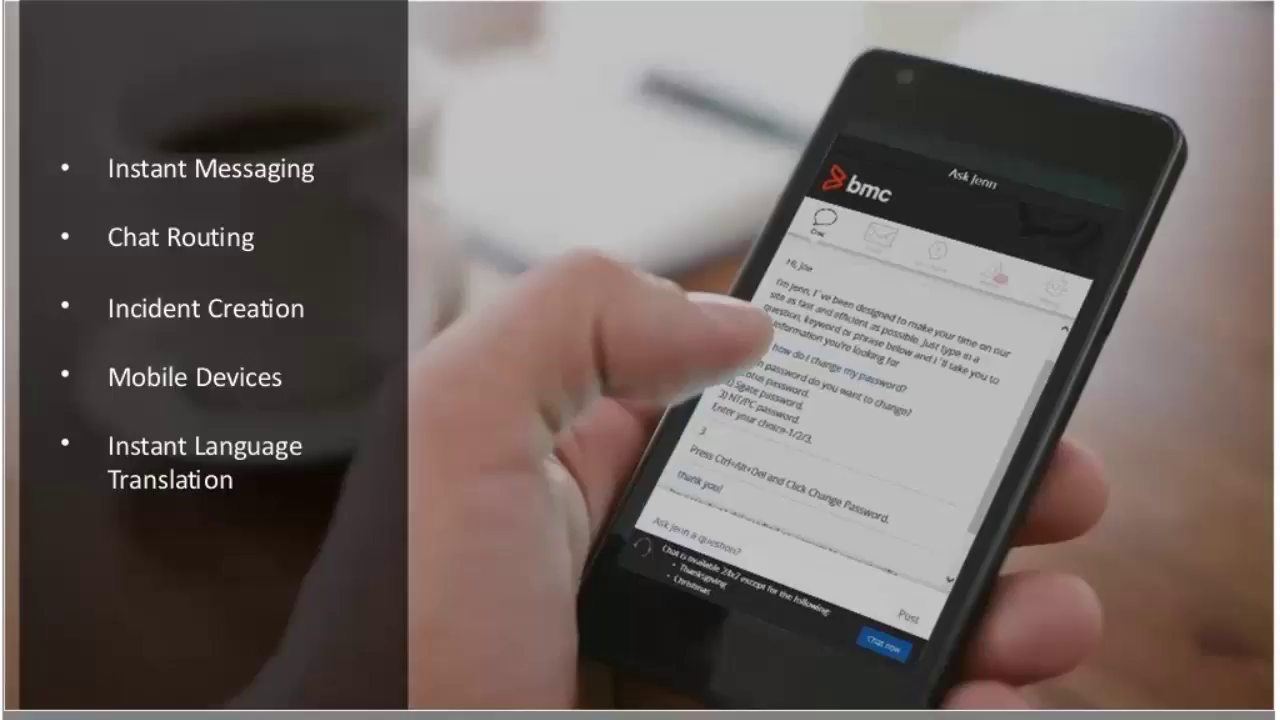
key("Right")
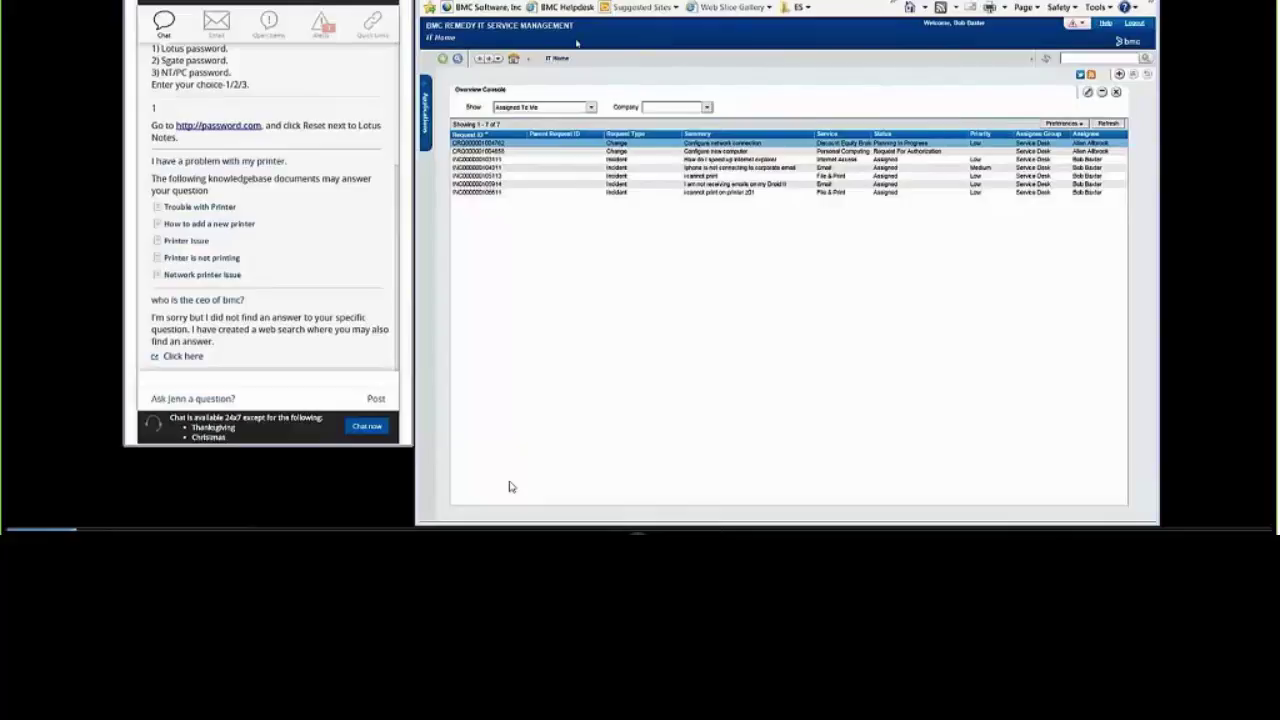
Step: Open the Support Agent Console of the Virtual Agent application
left_click(425, 86)
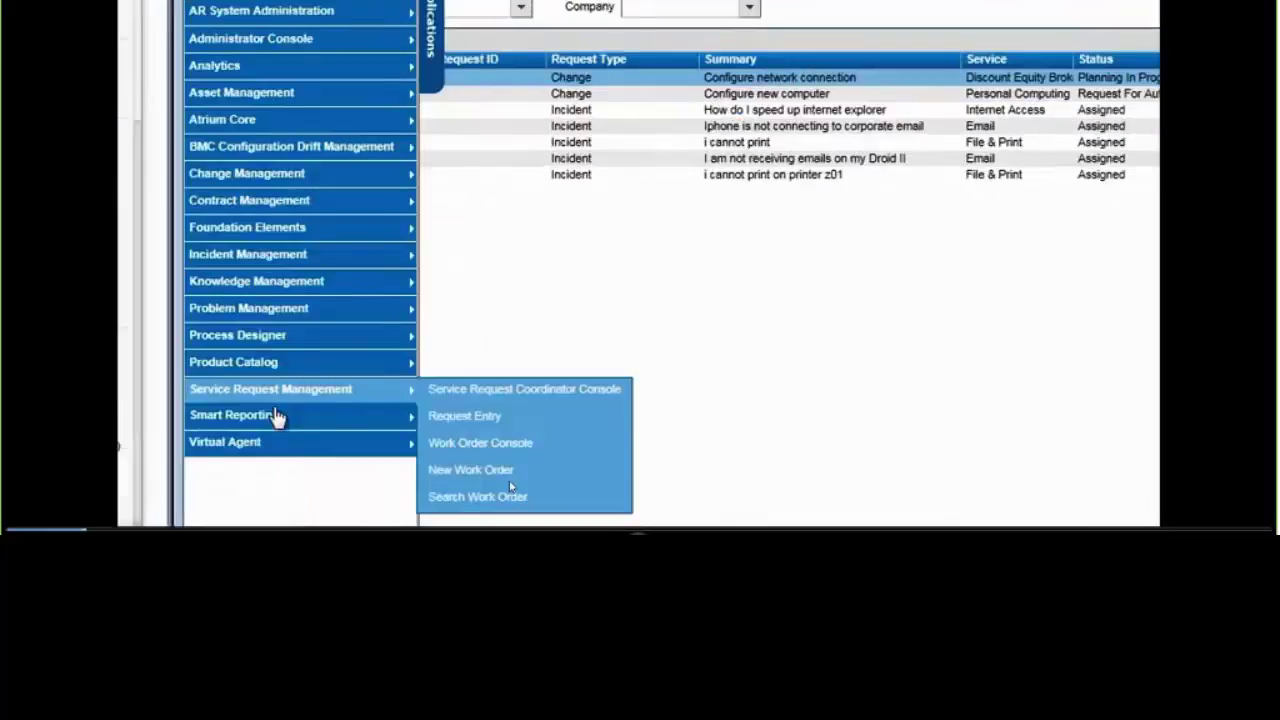
mouse_move(466, 337)
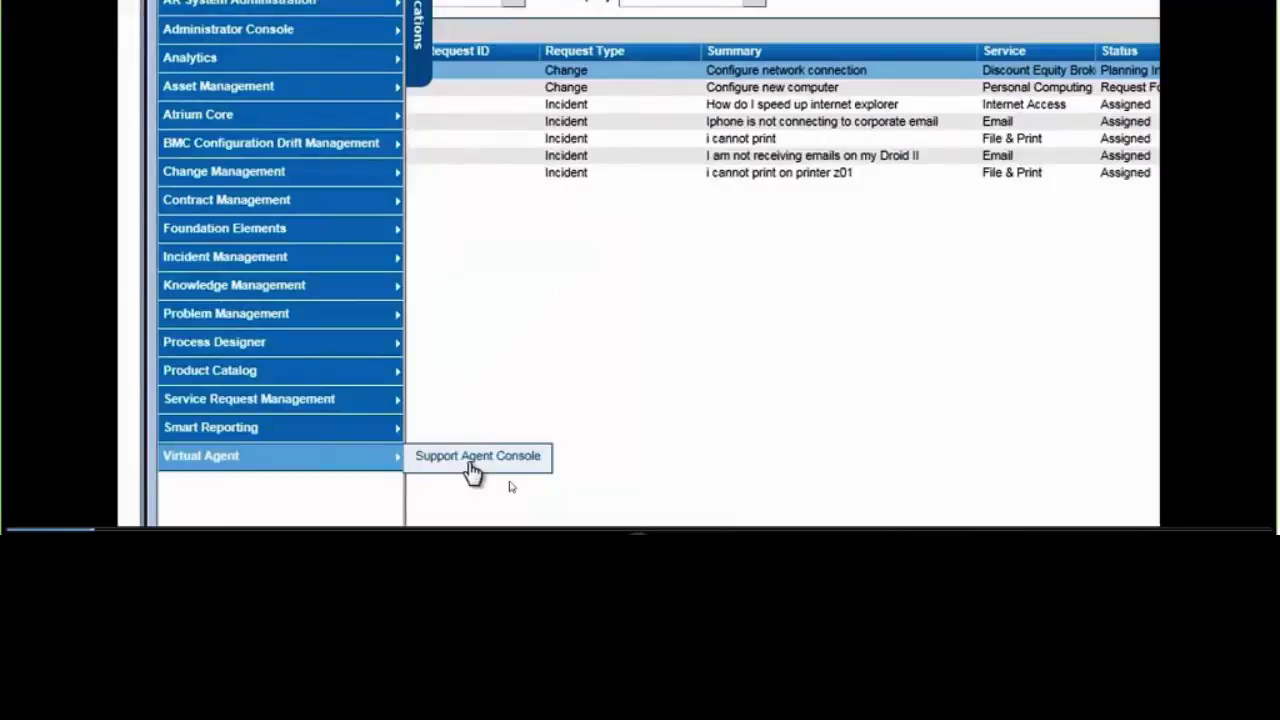
left_click(470, 465)
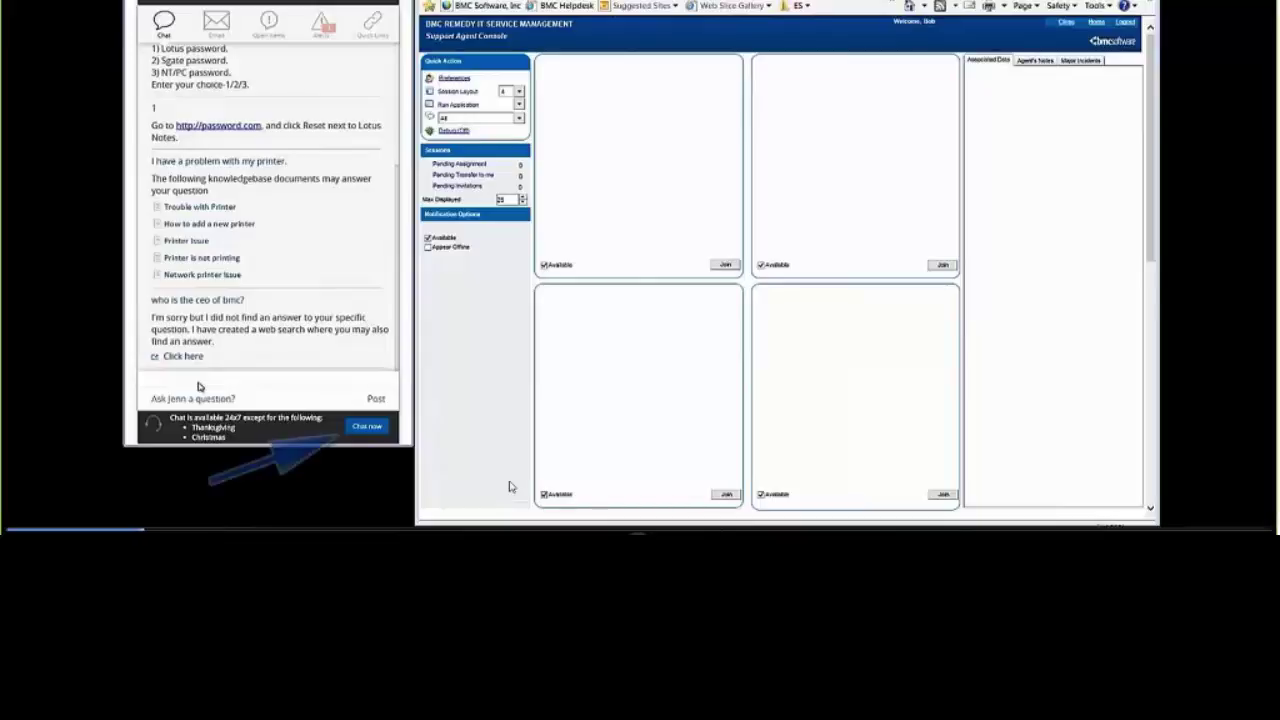
Step: Request a live chat from the customer's chat window and accept the pending "why is the sky blue?" session as the agent
left_click(366, 430)
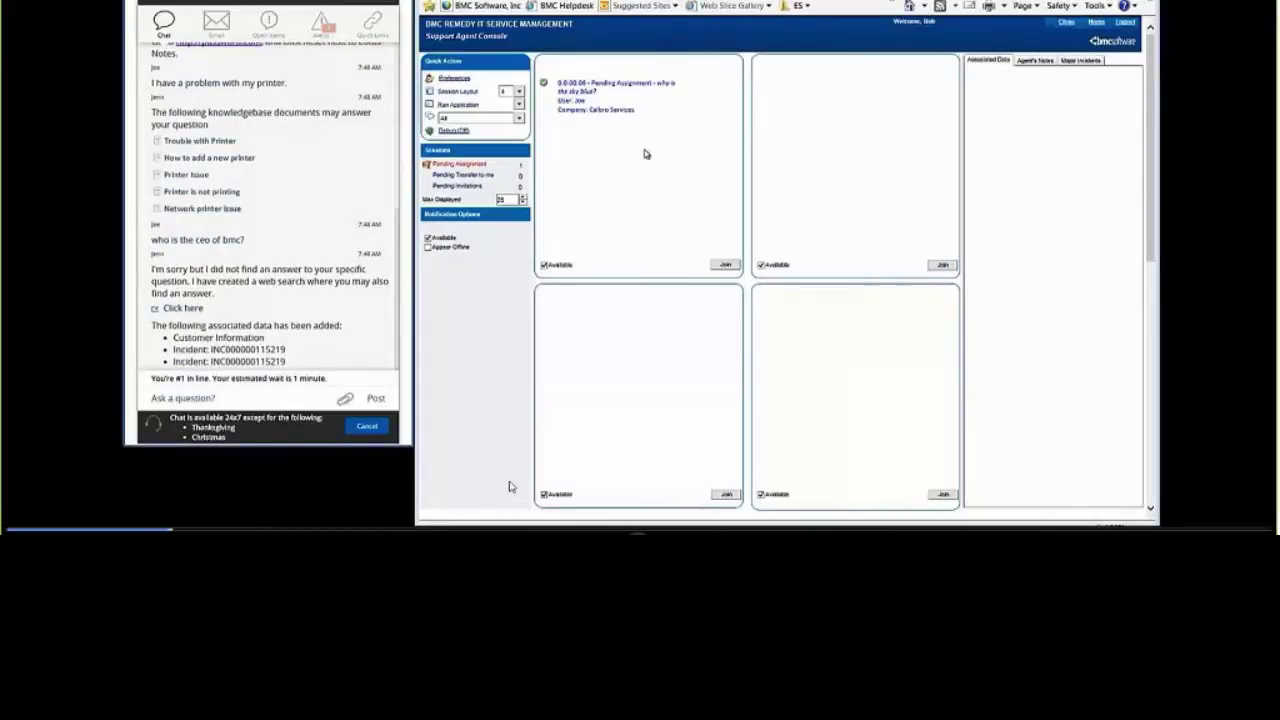
left_click(582, 91)
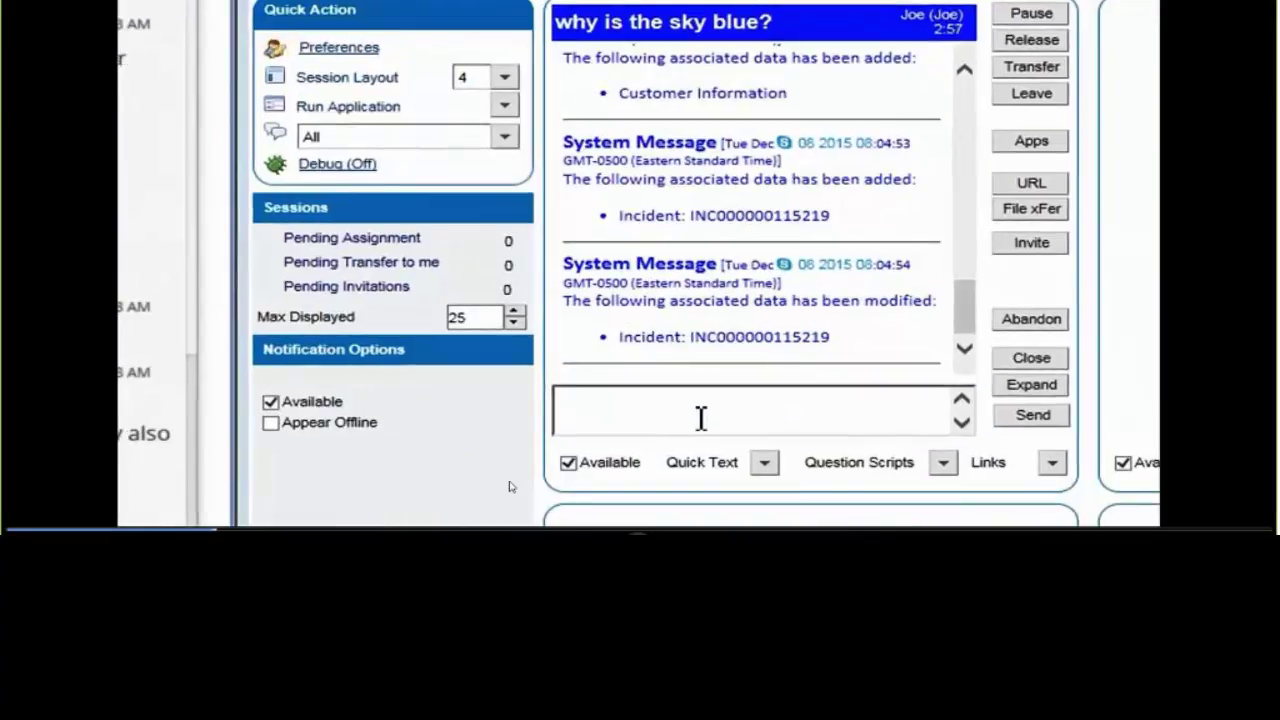
Step: Send the quick text "Hello how are you today?" to the customer and reply "I'm fine thanks." from the customer's chat
left_click(766, 466)
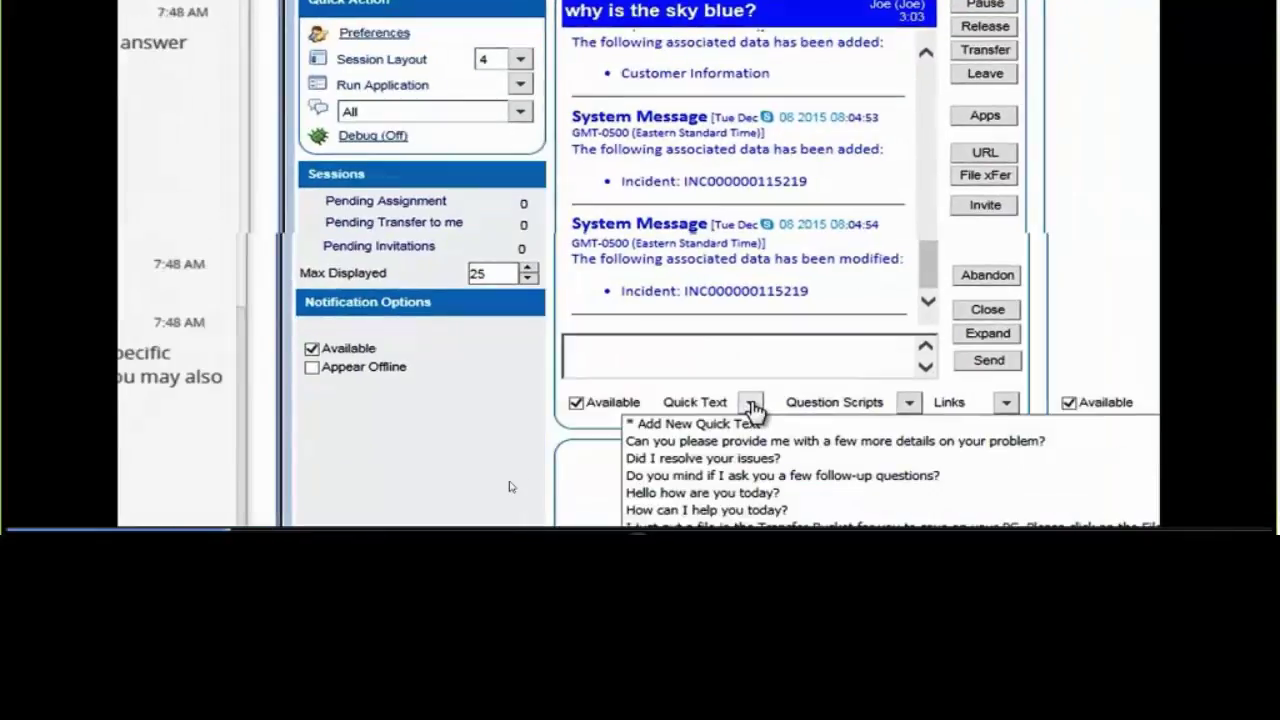
left_click(697, 438)
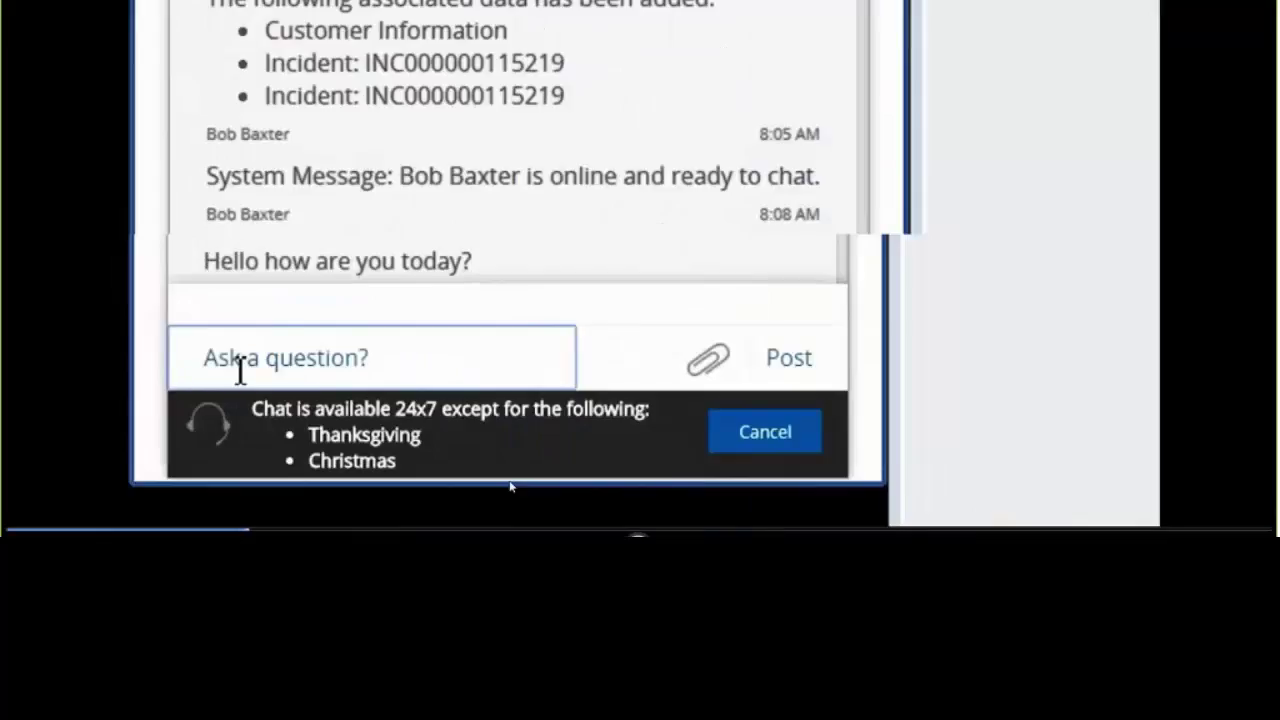
type("I'm fine ")
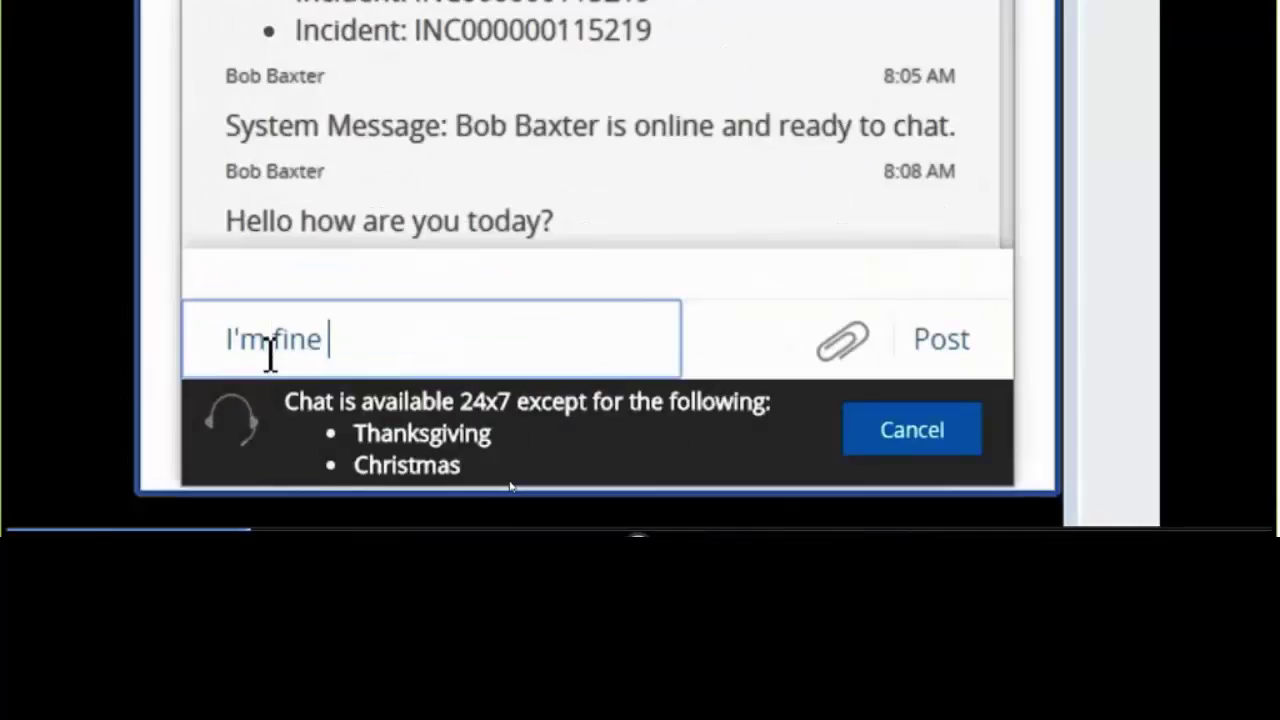
type("thanks.")
key("Return")
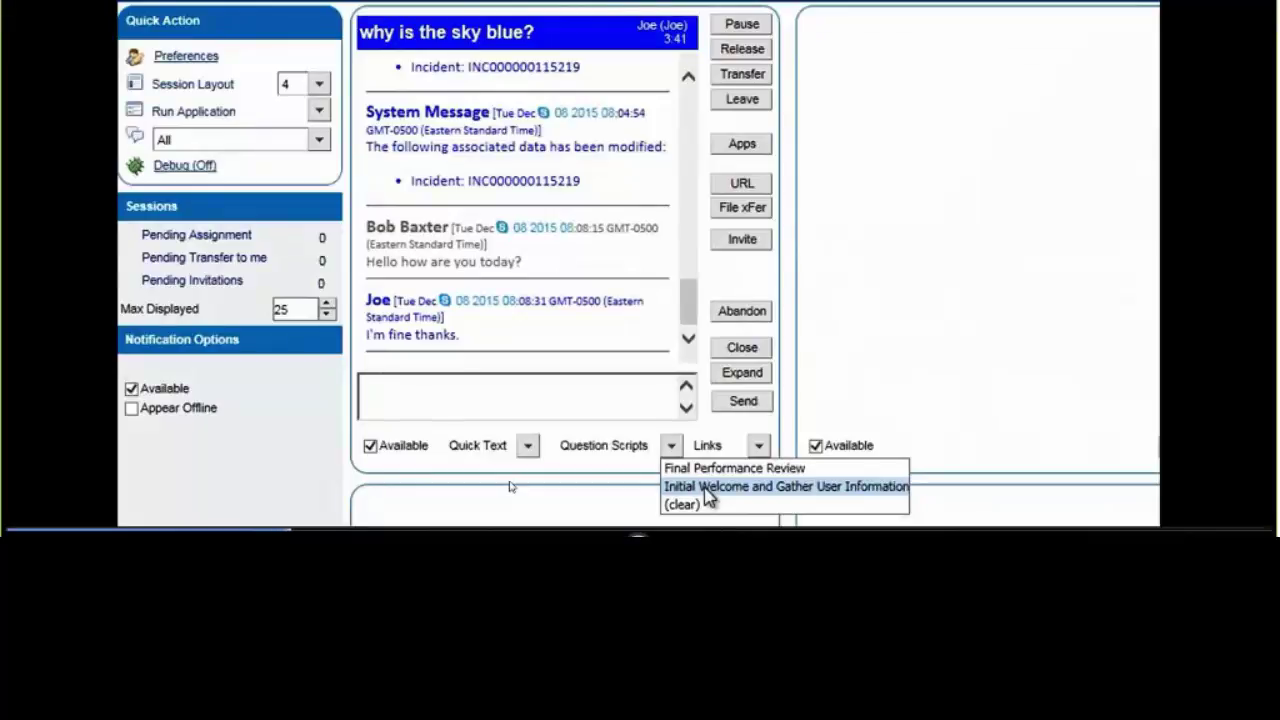
Step: Run the "Initial Welcome and Gather User Information" question script and answer its first question with the customer's daytime phone number
left_click(708, 490)
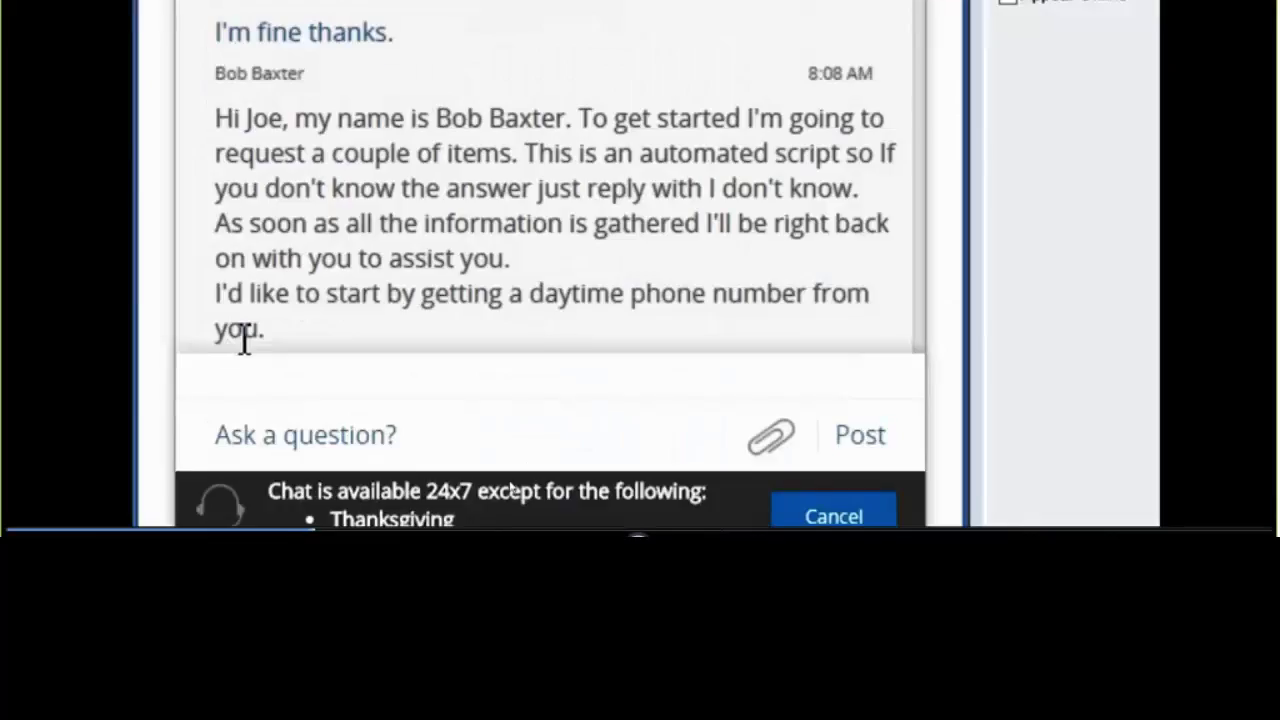
left_click(171, 405)
type("7894")
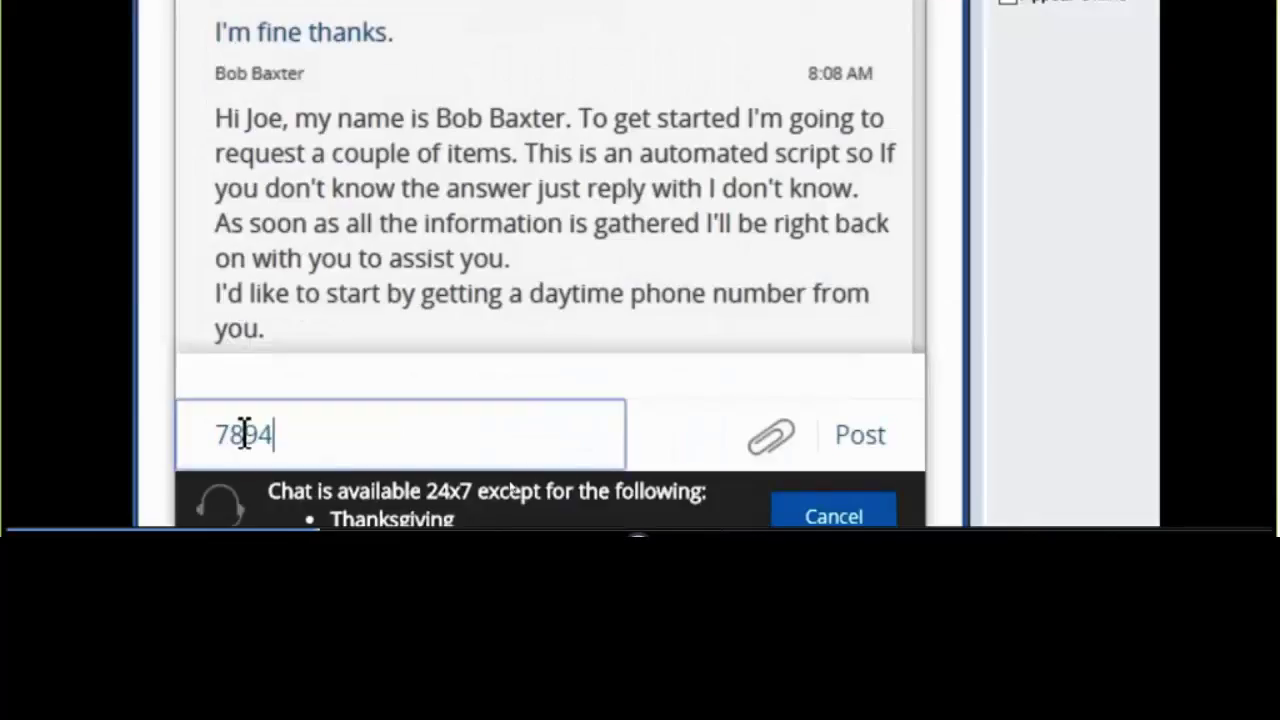
type("56123")
key("Return")
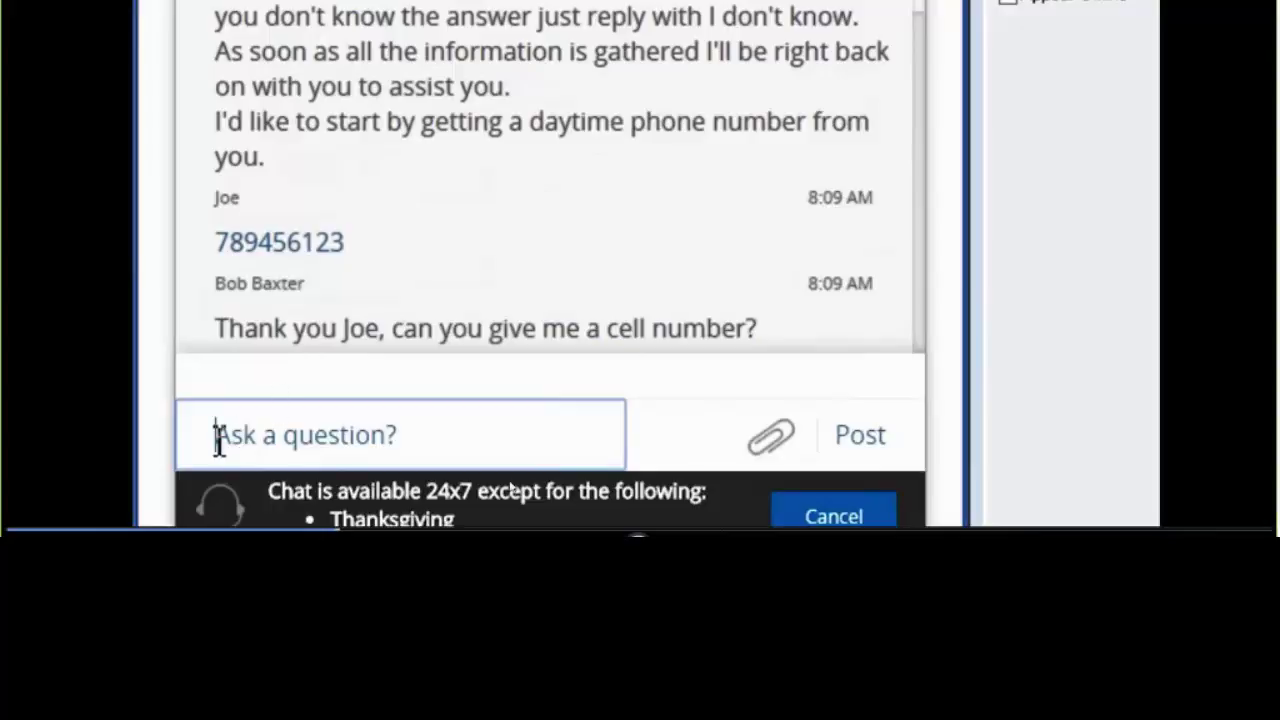
Step: Answer the script's remaining questions with the customer's cell number and e-mail address
type("321")
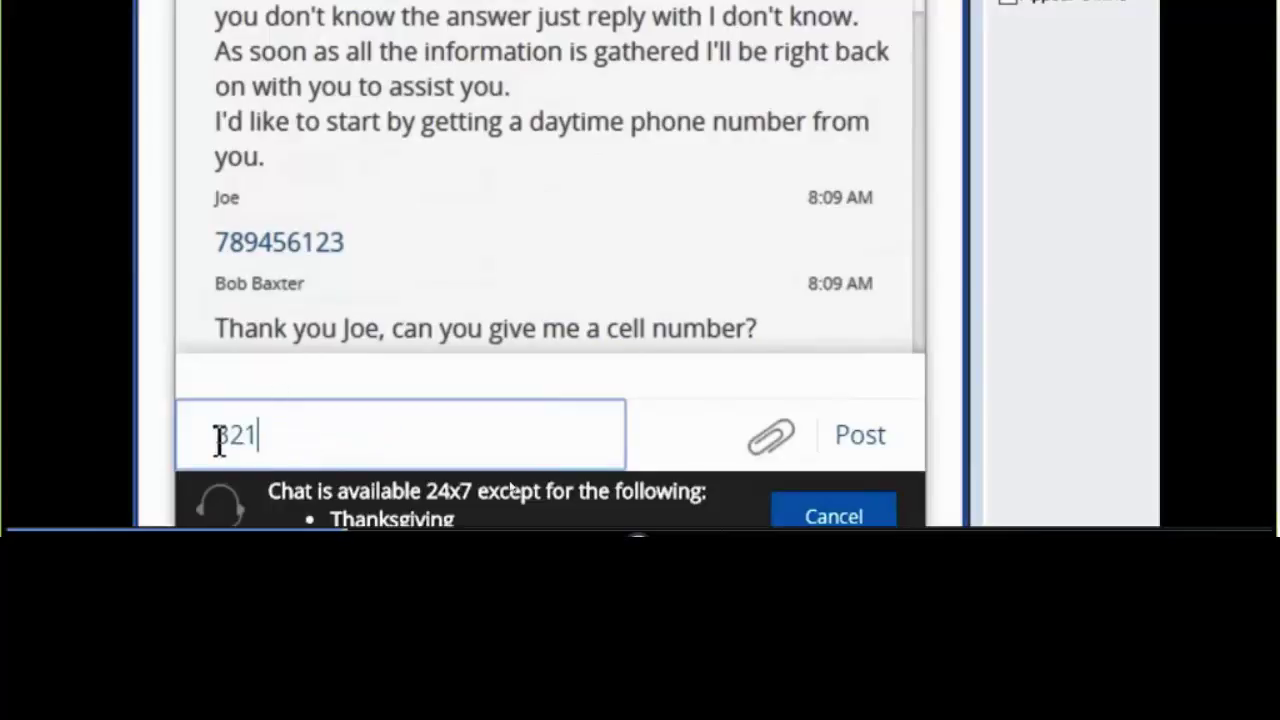
type("6549")
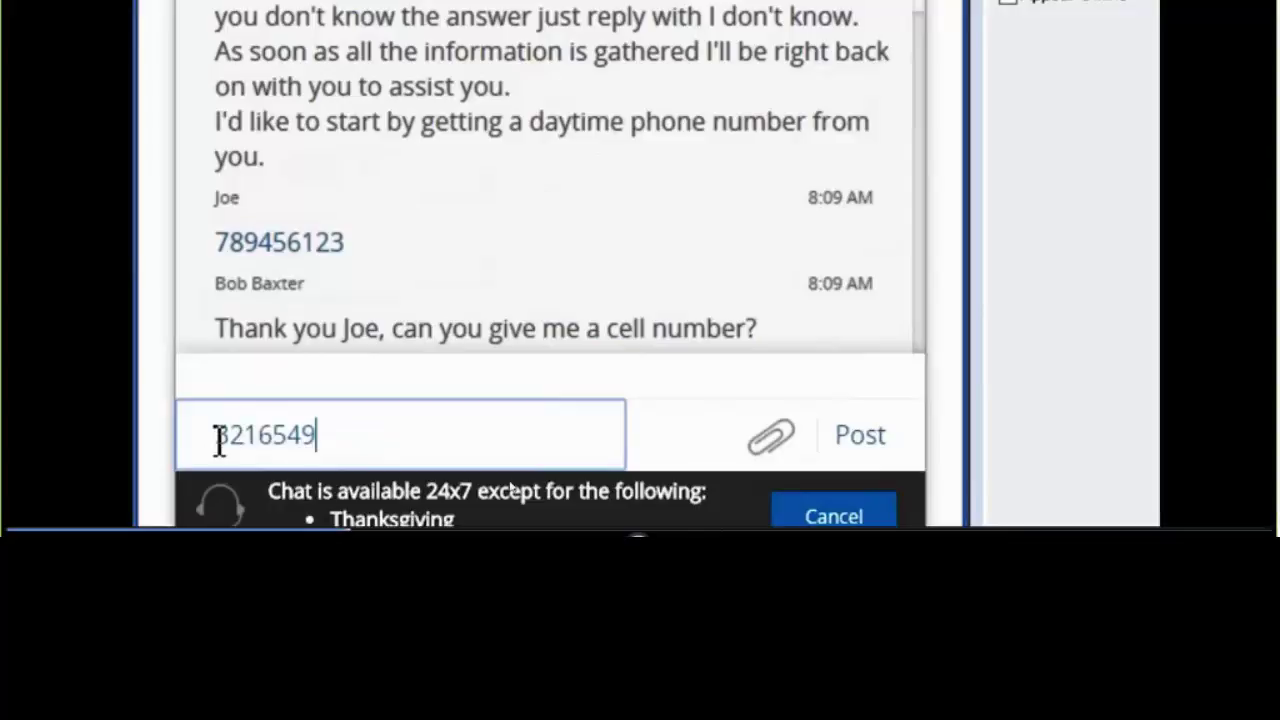
type("87")
key("Return")
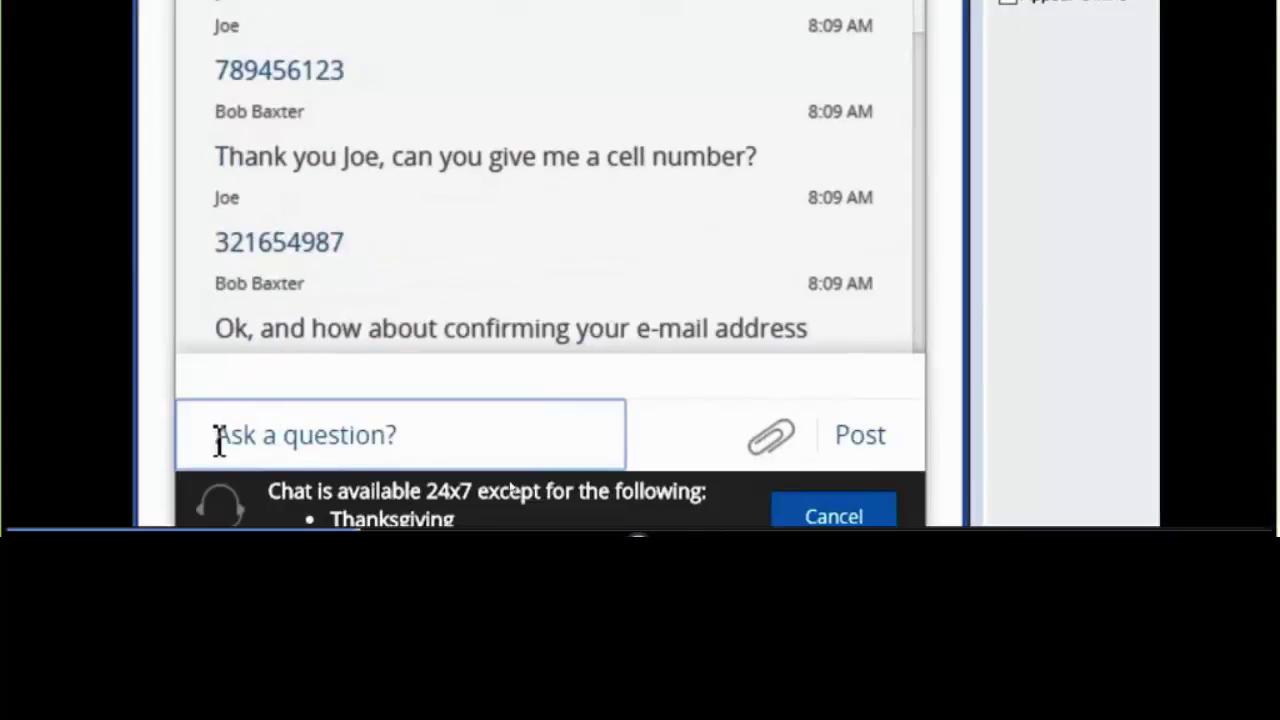
type("123")
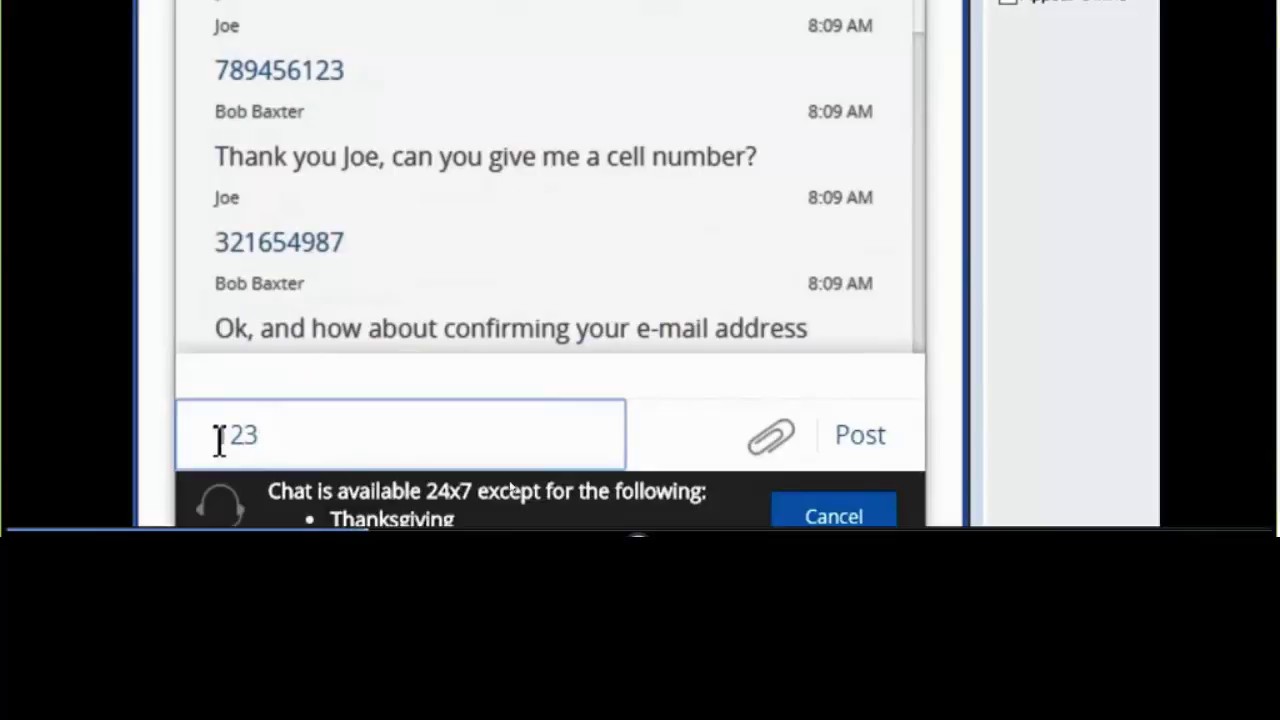
type("@abc")
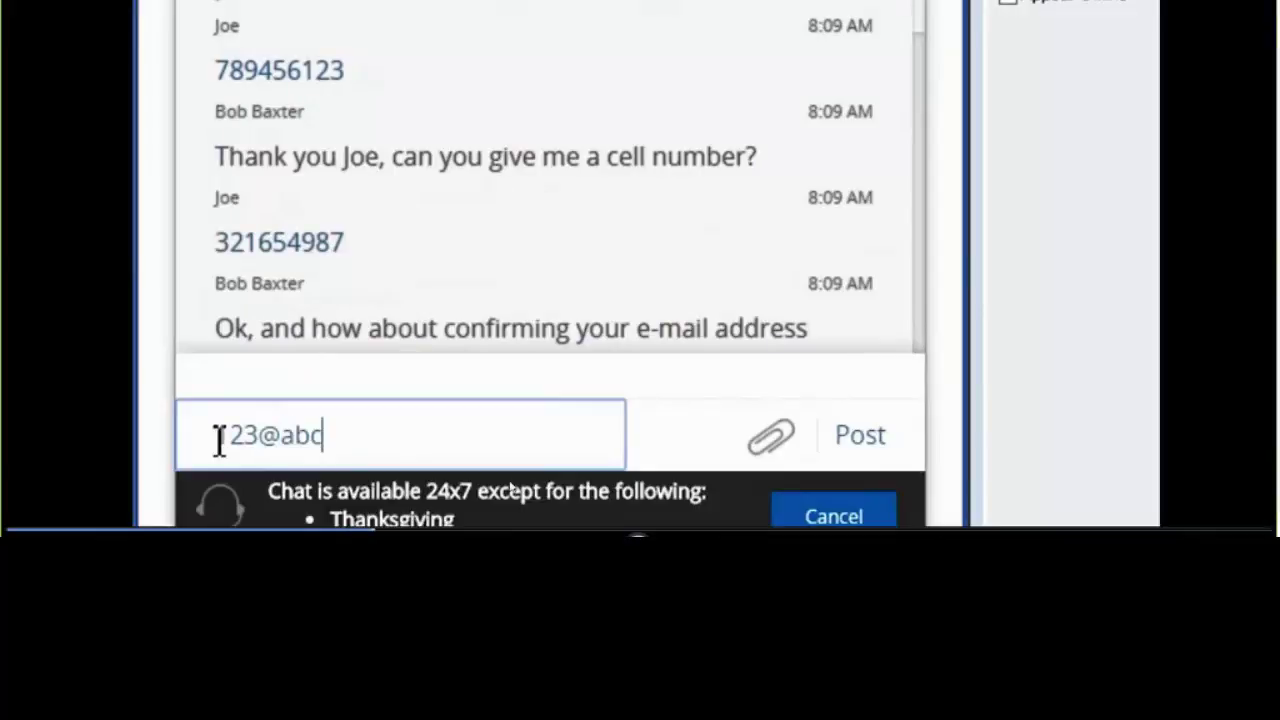
type("/com")
key("Return")
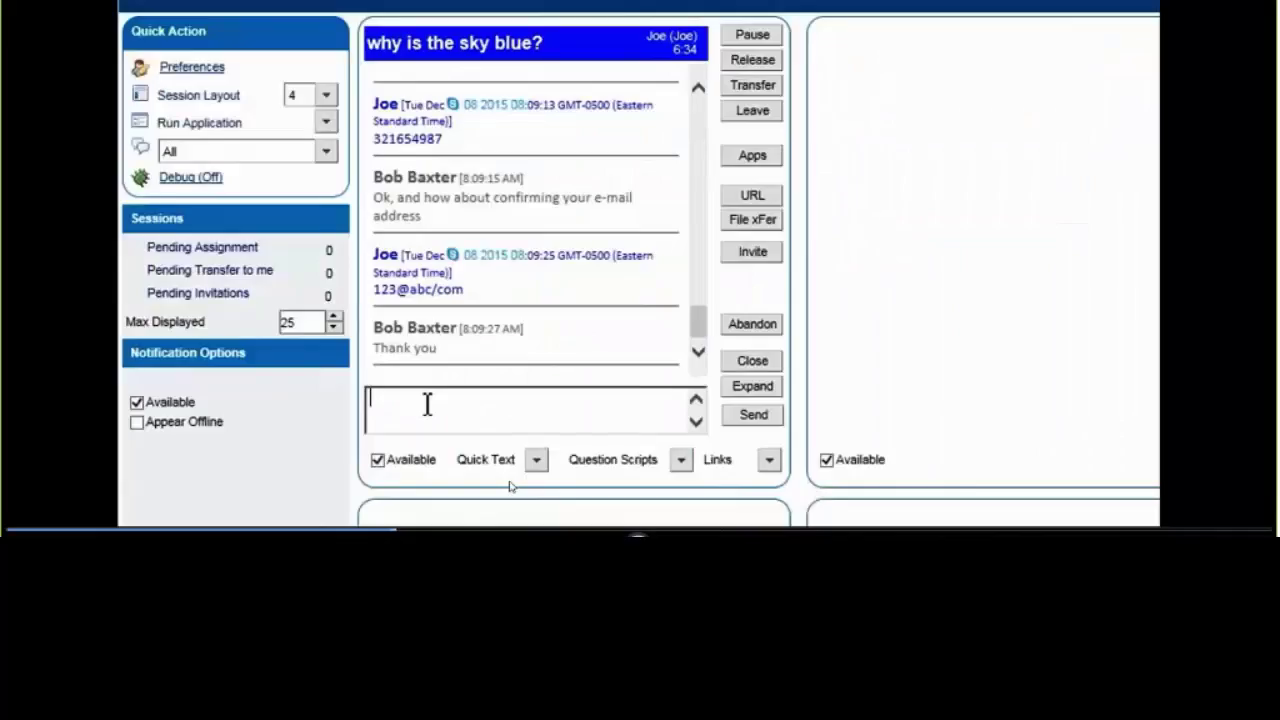
Step: Ask "How can I help you today?" as the agent and reply as the customer "I can't get my printer to work and the RKM doc didn't help."
type("How can I help you")
key("Return")
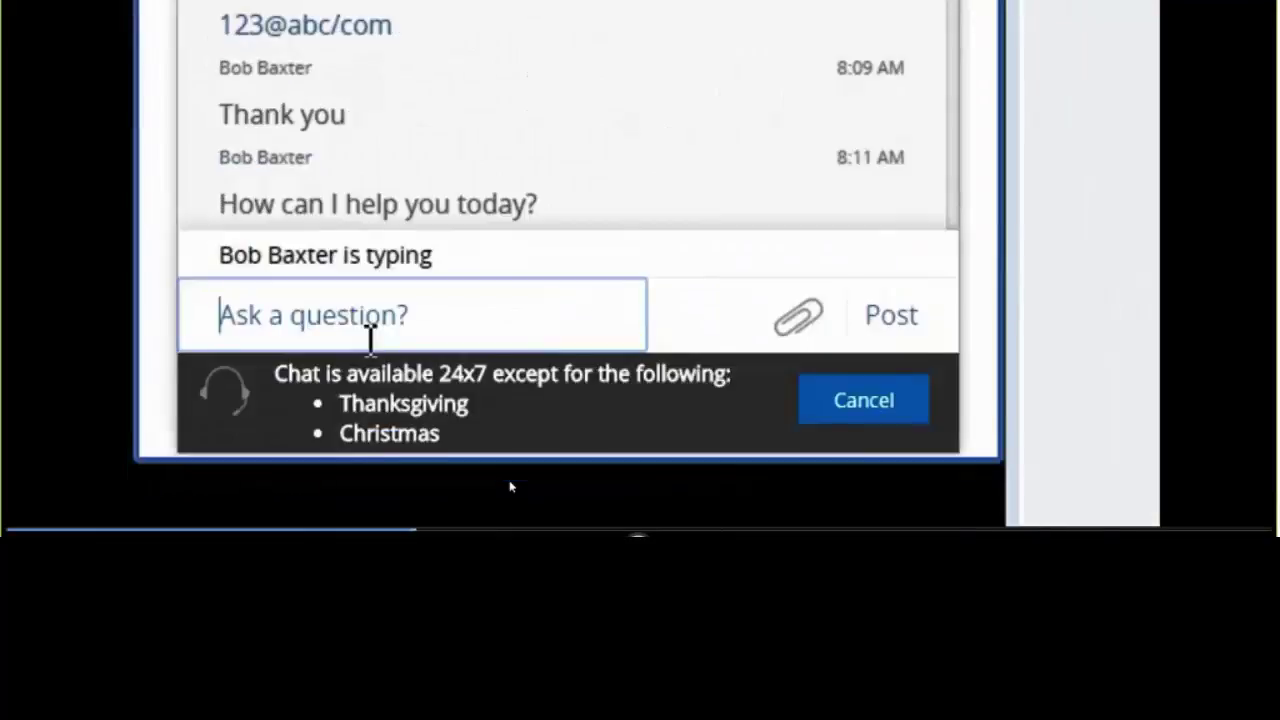
type("I ")
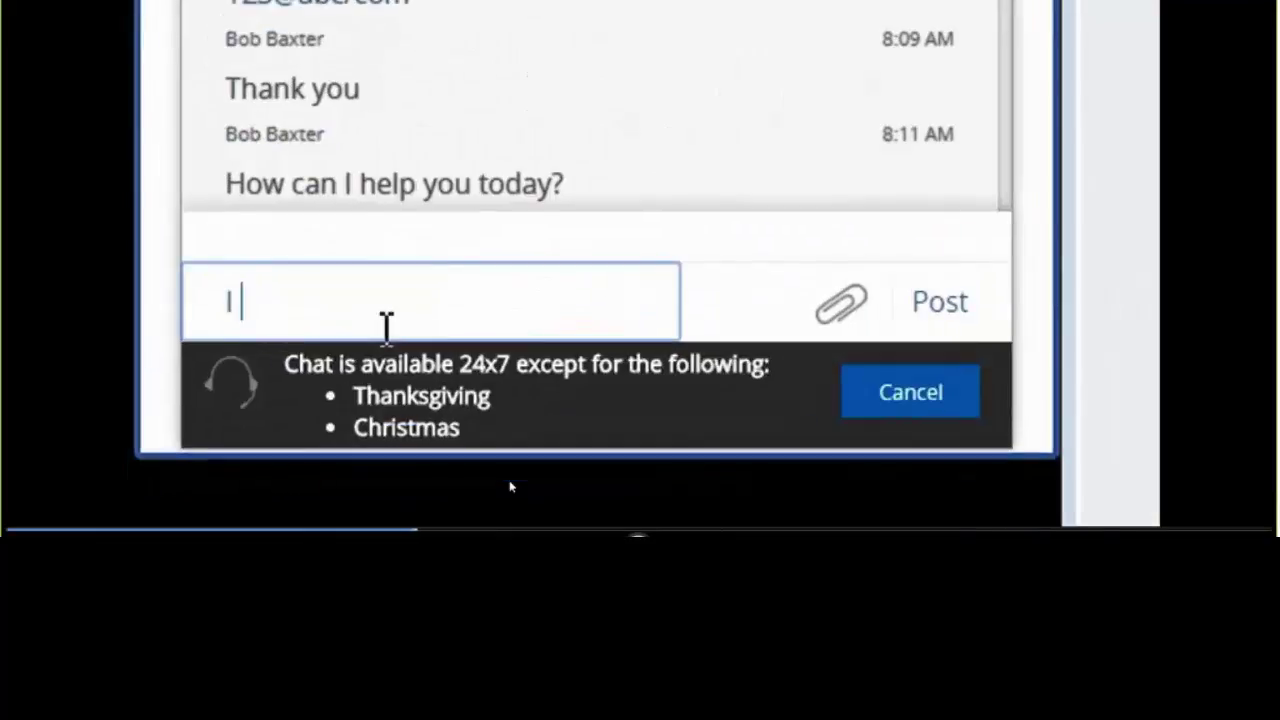
type("can't ge")
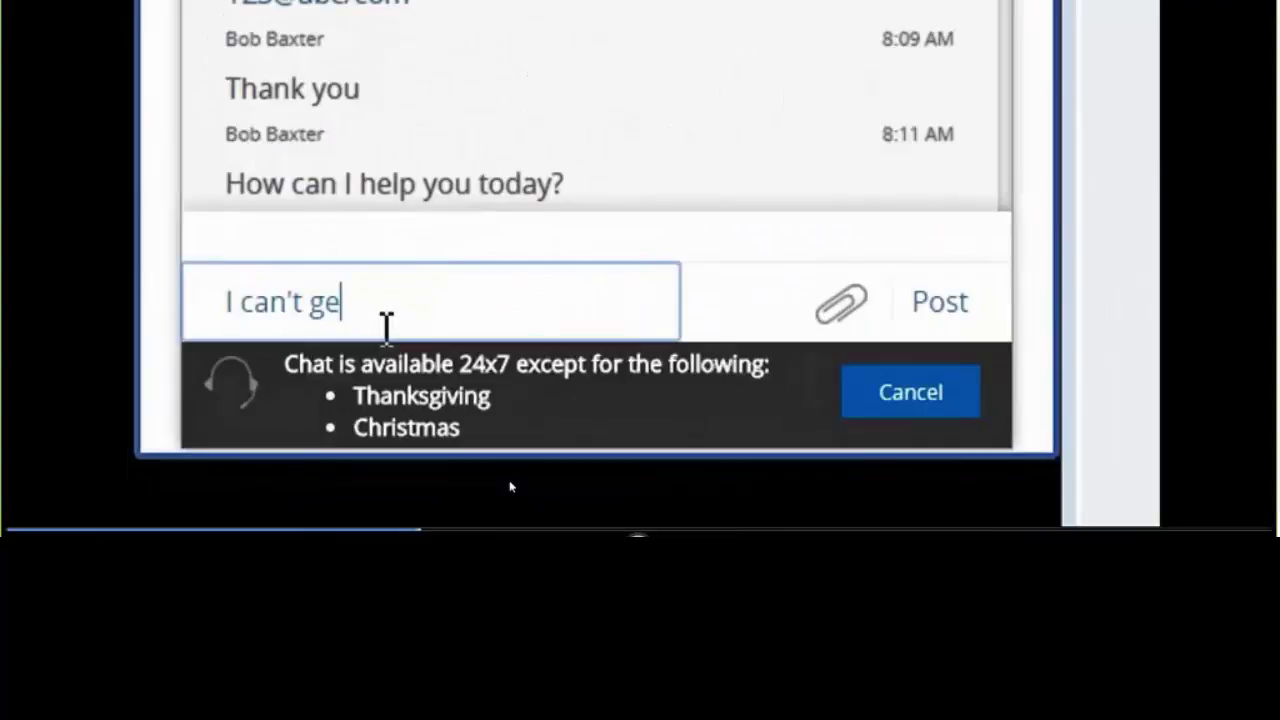
type("t my pri")
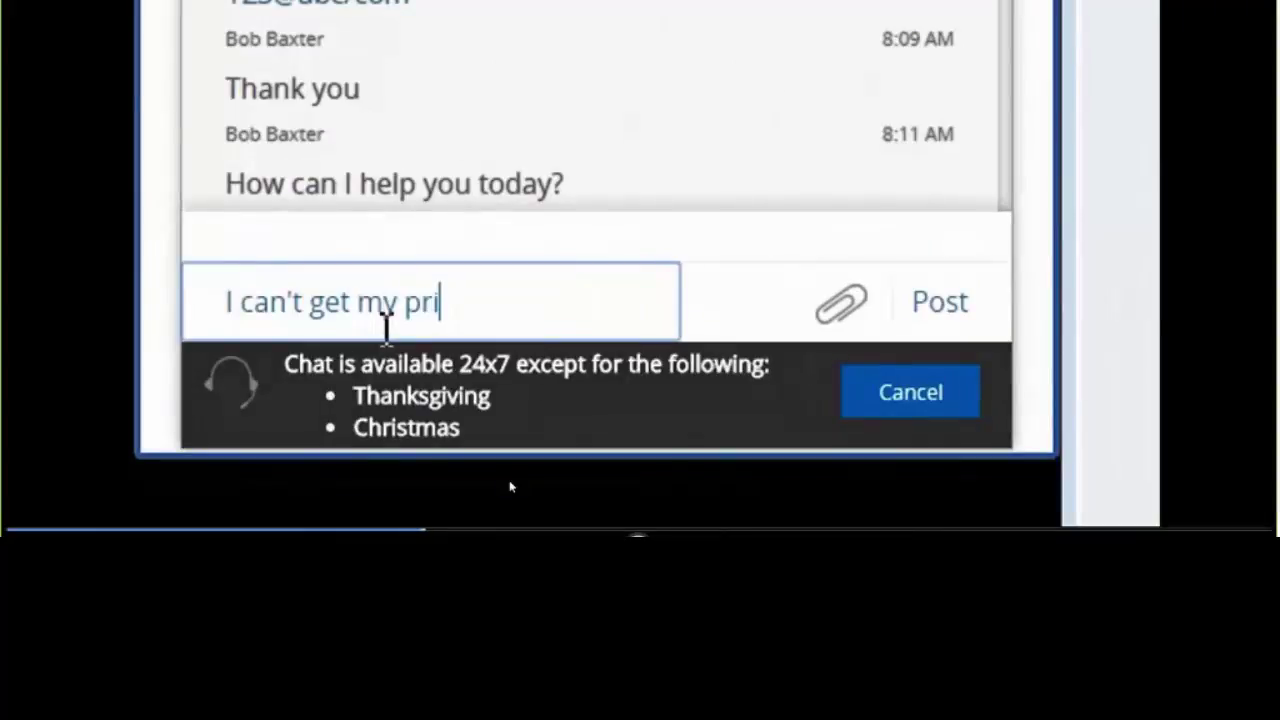
type("nter to work and the ")
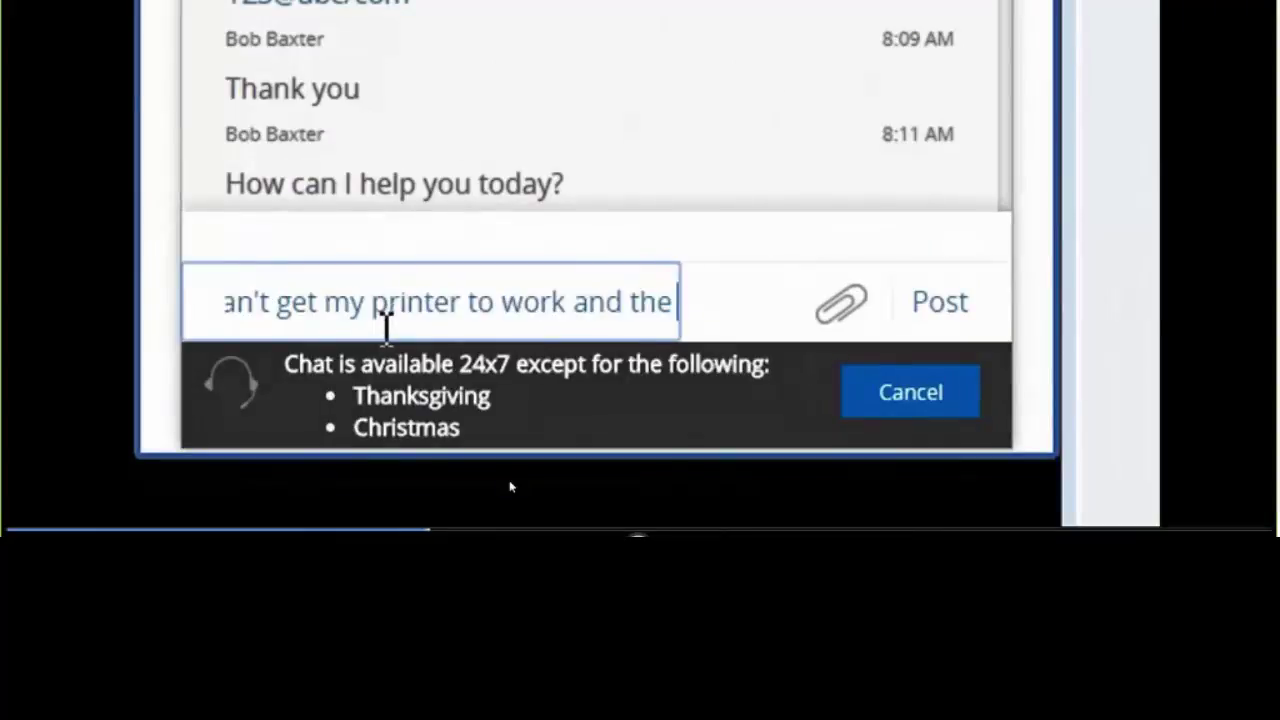
type("RKM do")
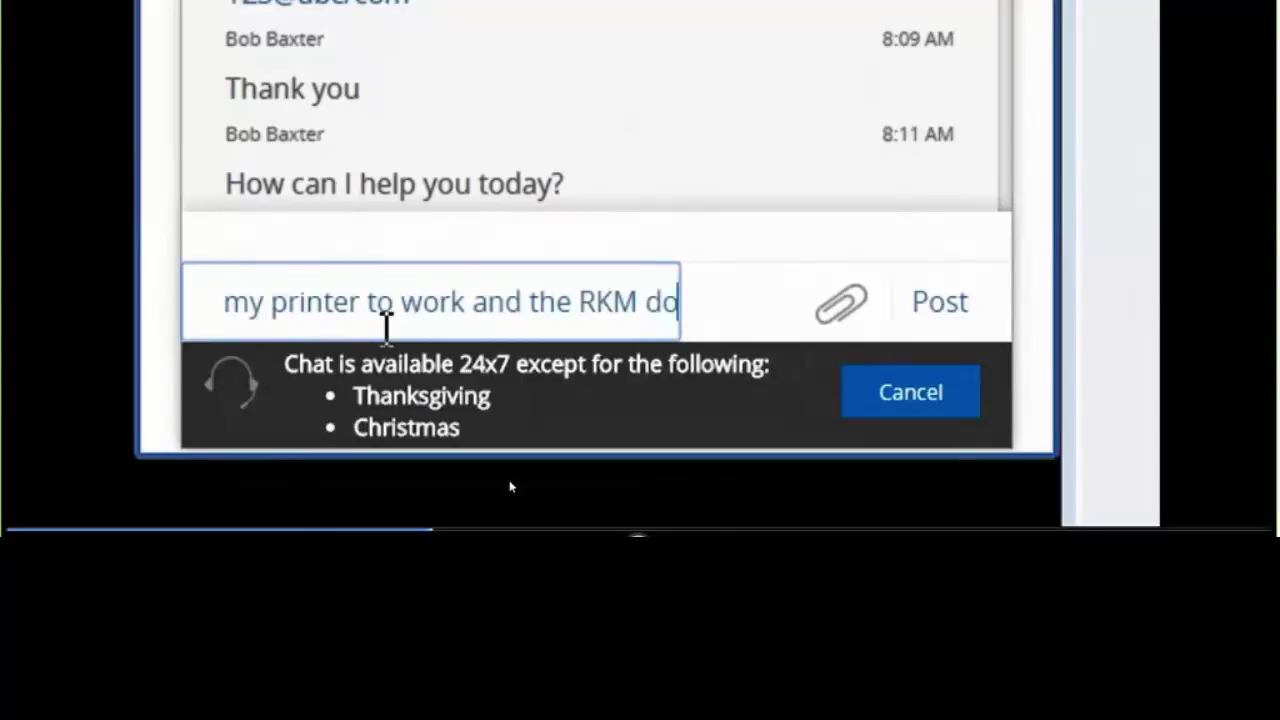
type("cus")
key("BackSpace")
key("BackSpace")
key("BackSpace")
type("c")
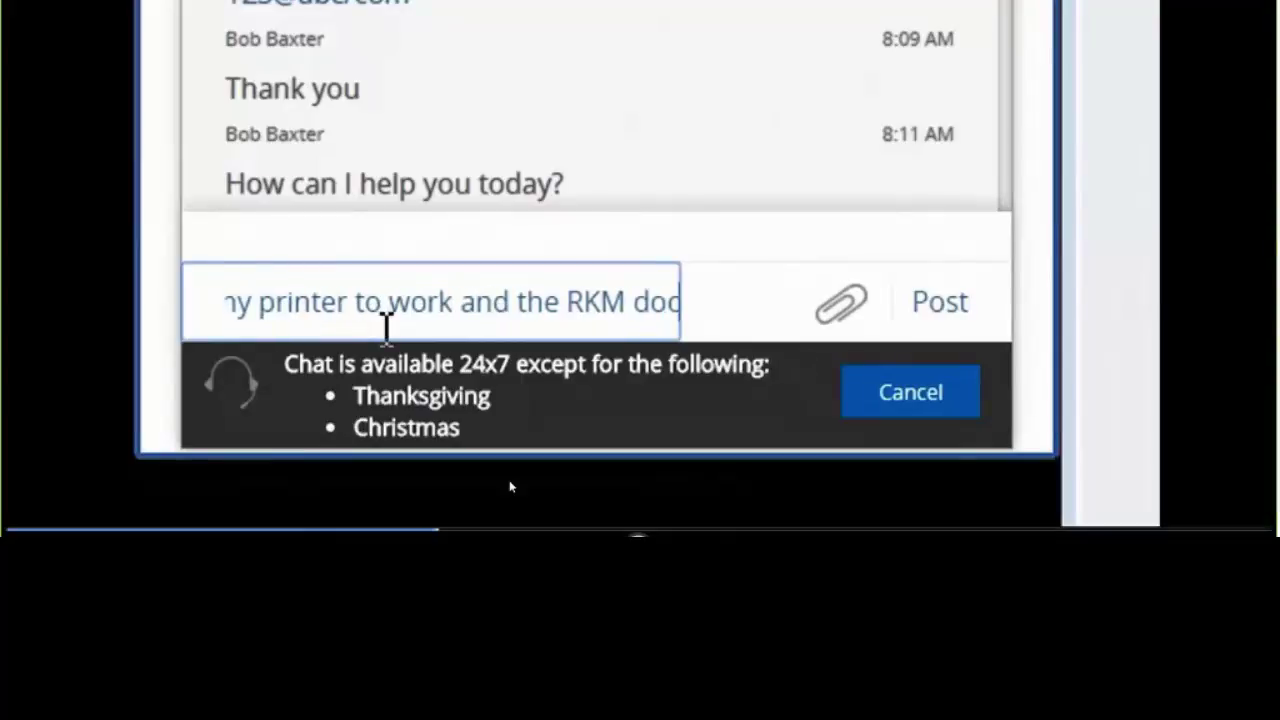
type(" didn't hel")
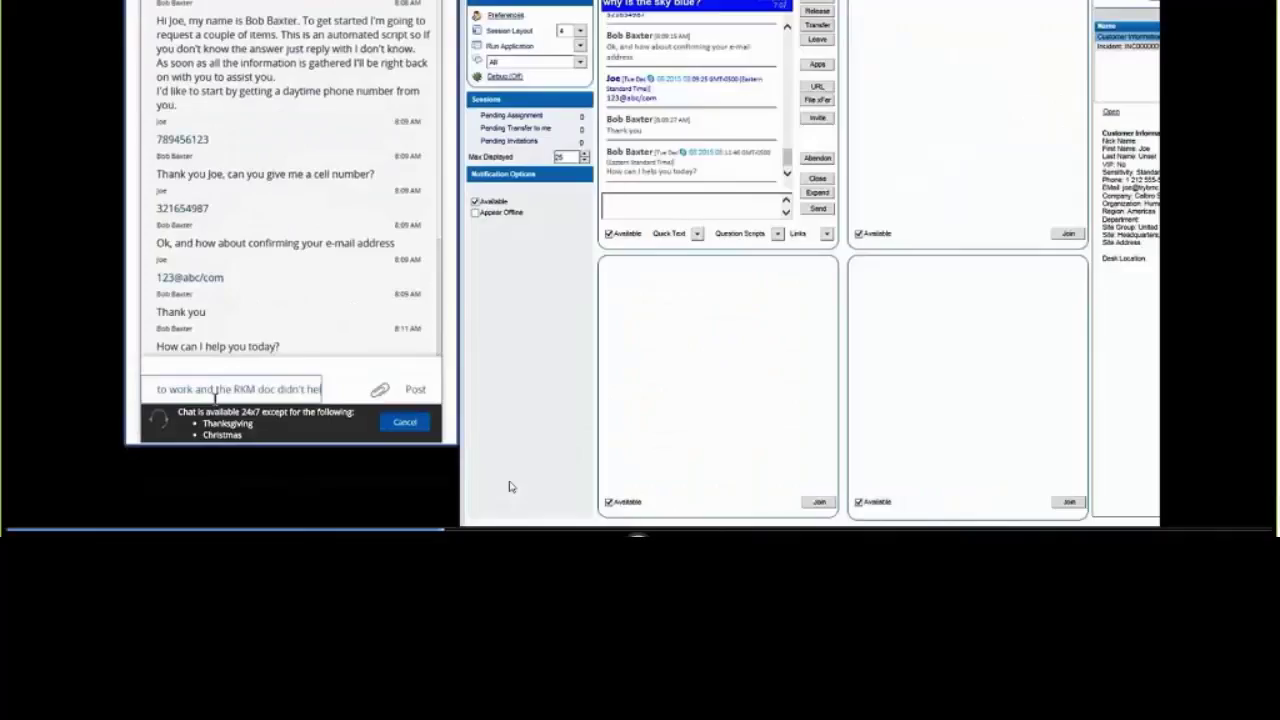
type("p.")
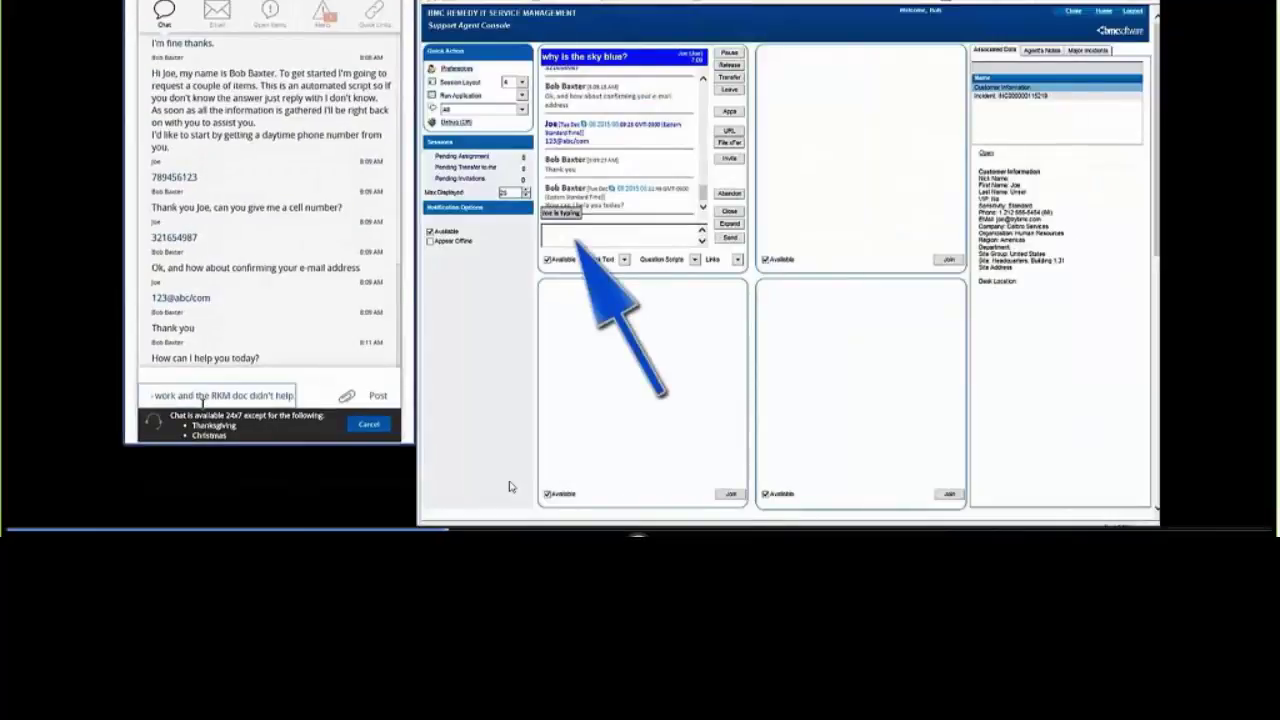
key("Return")
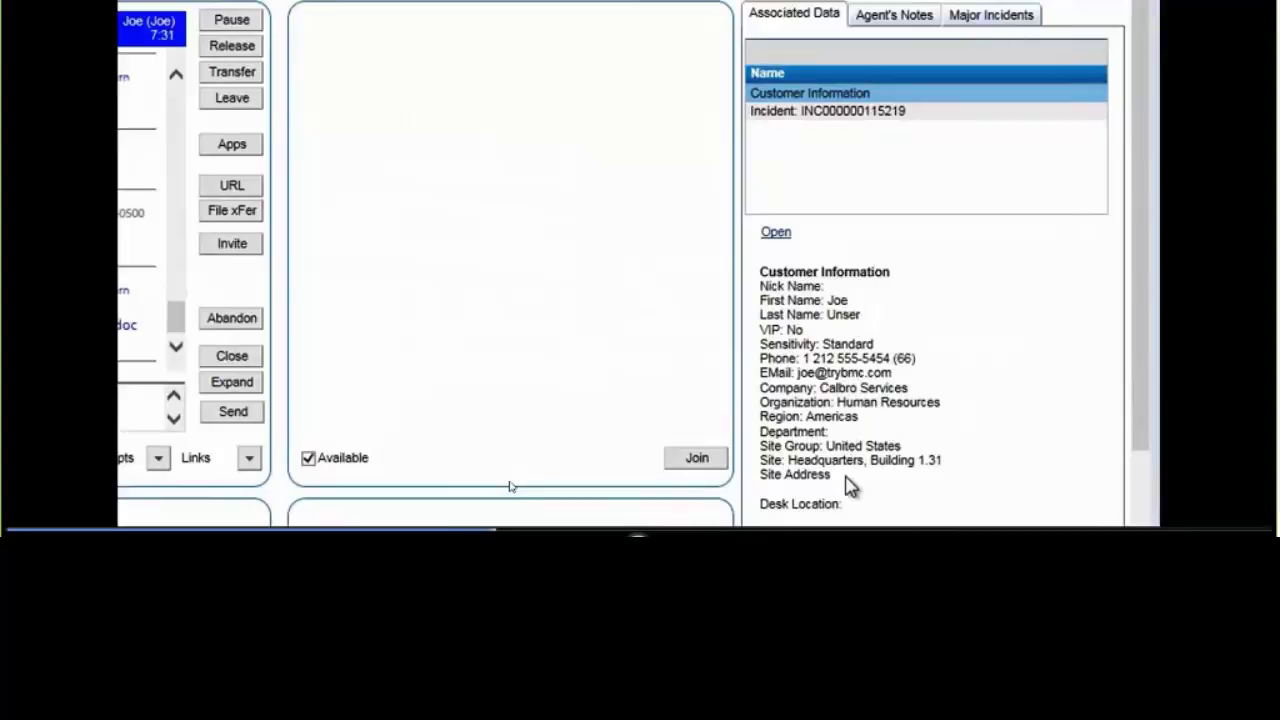
Step: Check the associated incident's details and add an agent's note to contact facilities and have them check out the printer at the customer's location
left_click(790, 115)
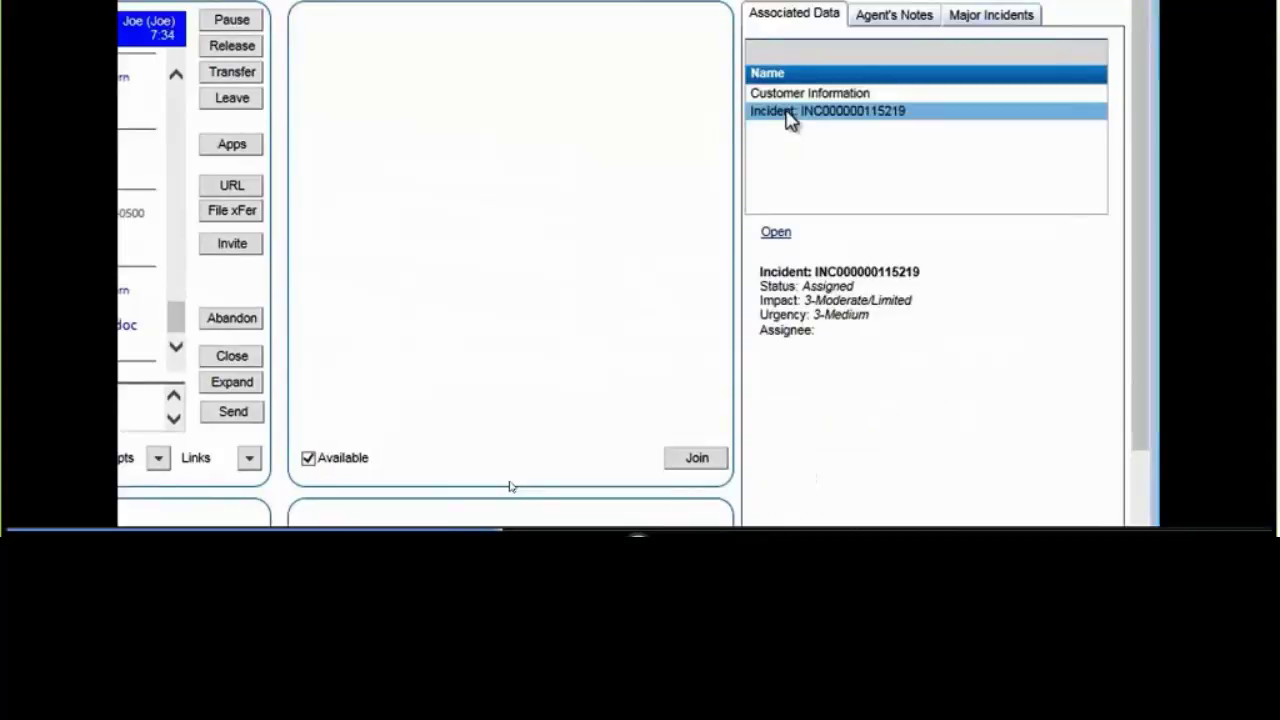
left_click(890, 22)
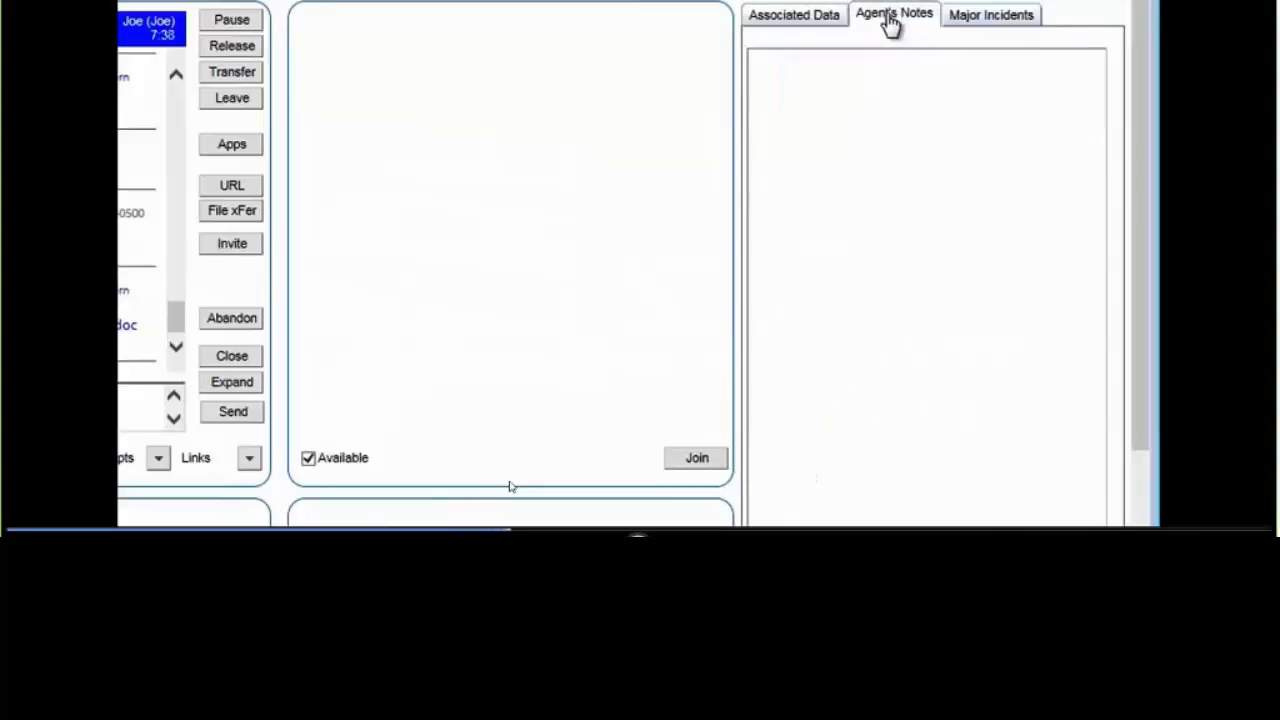
left_click(807, 98)
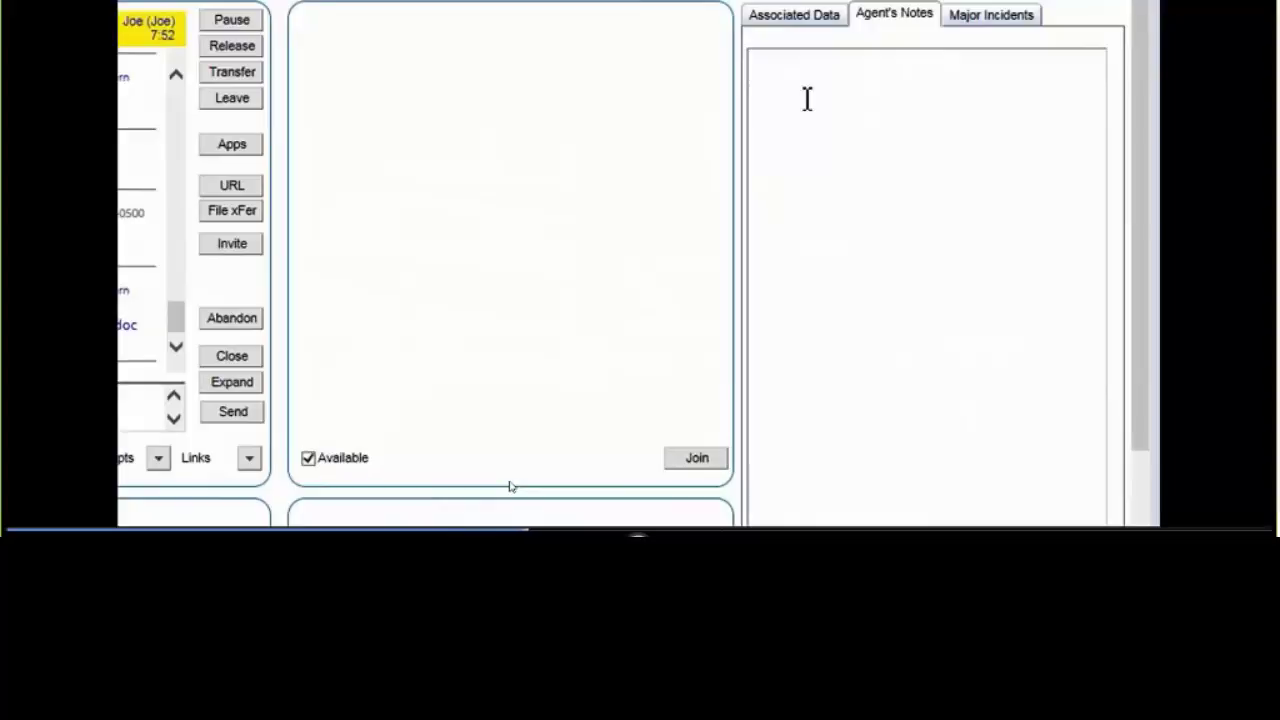
type("Contac")
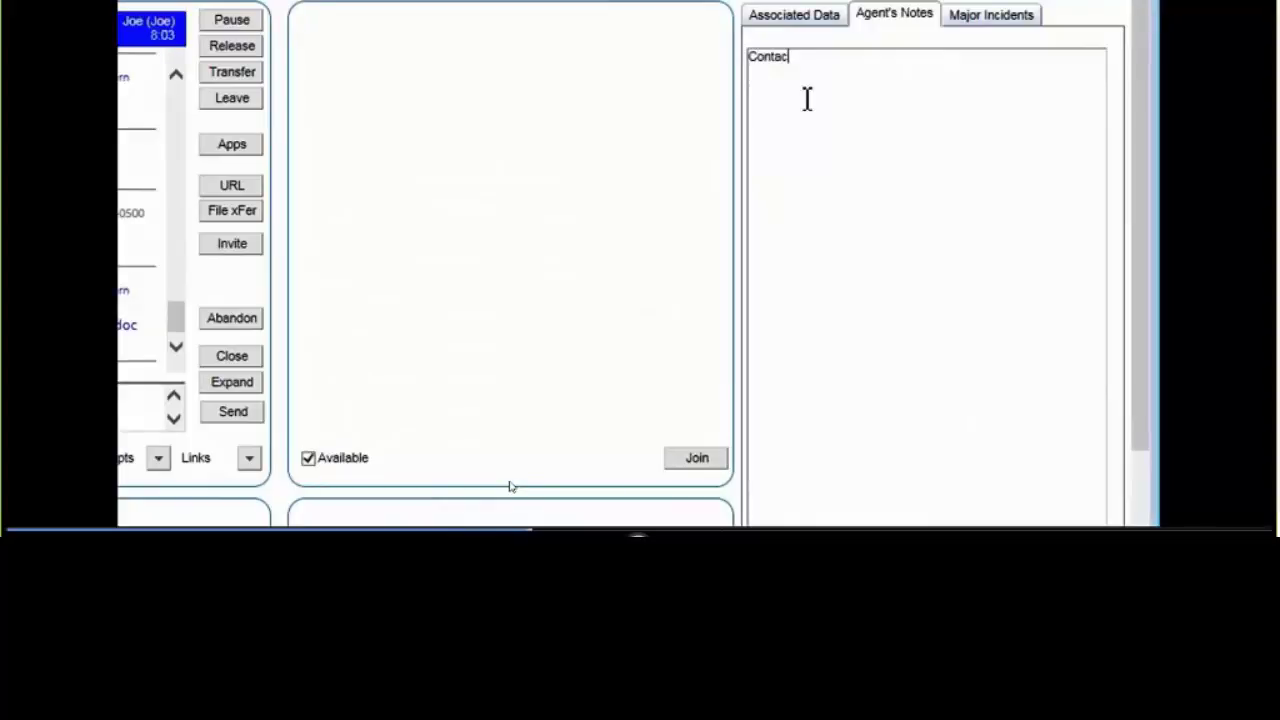
type("t ")
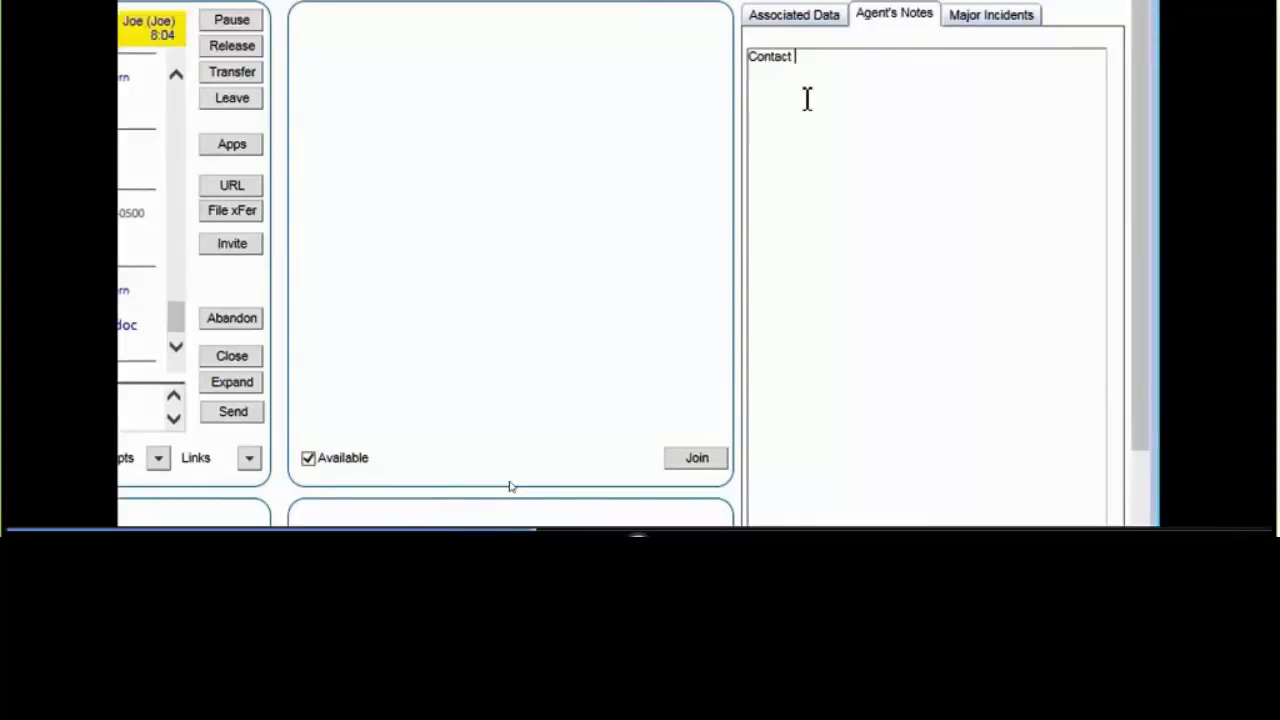
type("fa")
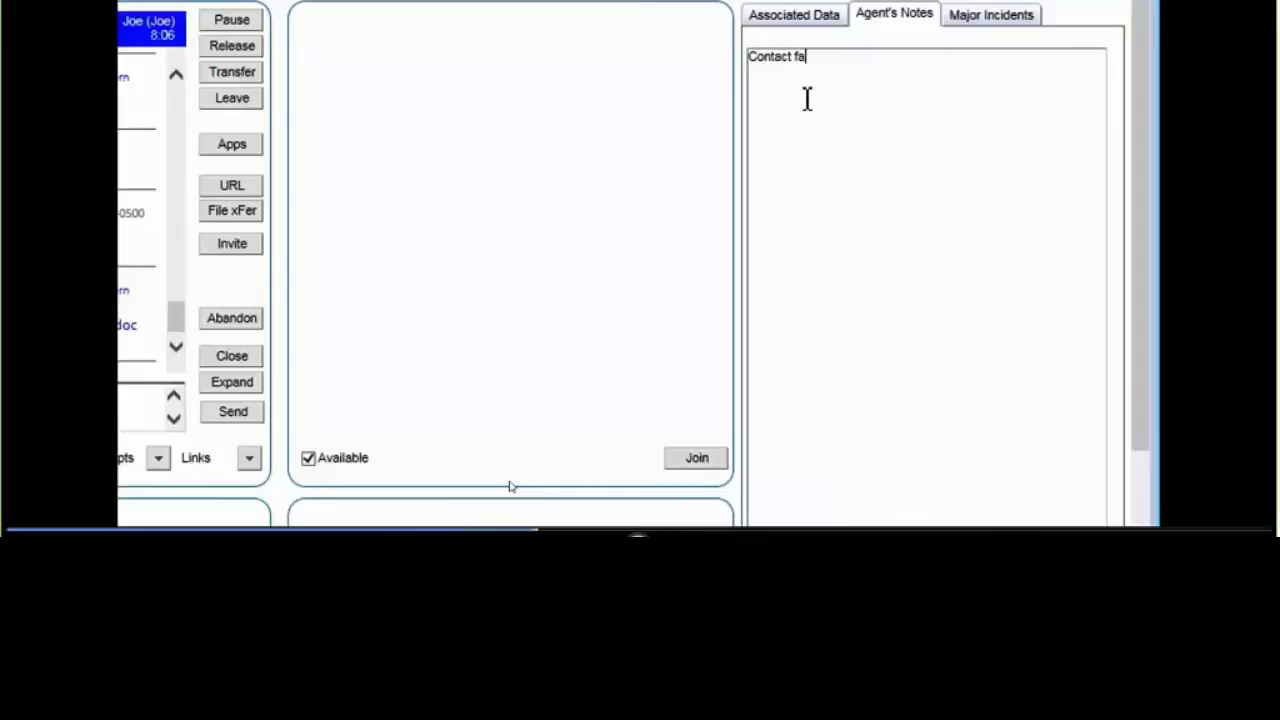
type("cilities and have them ")
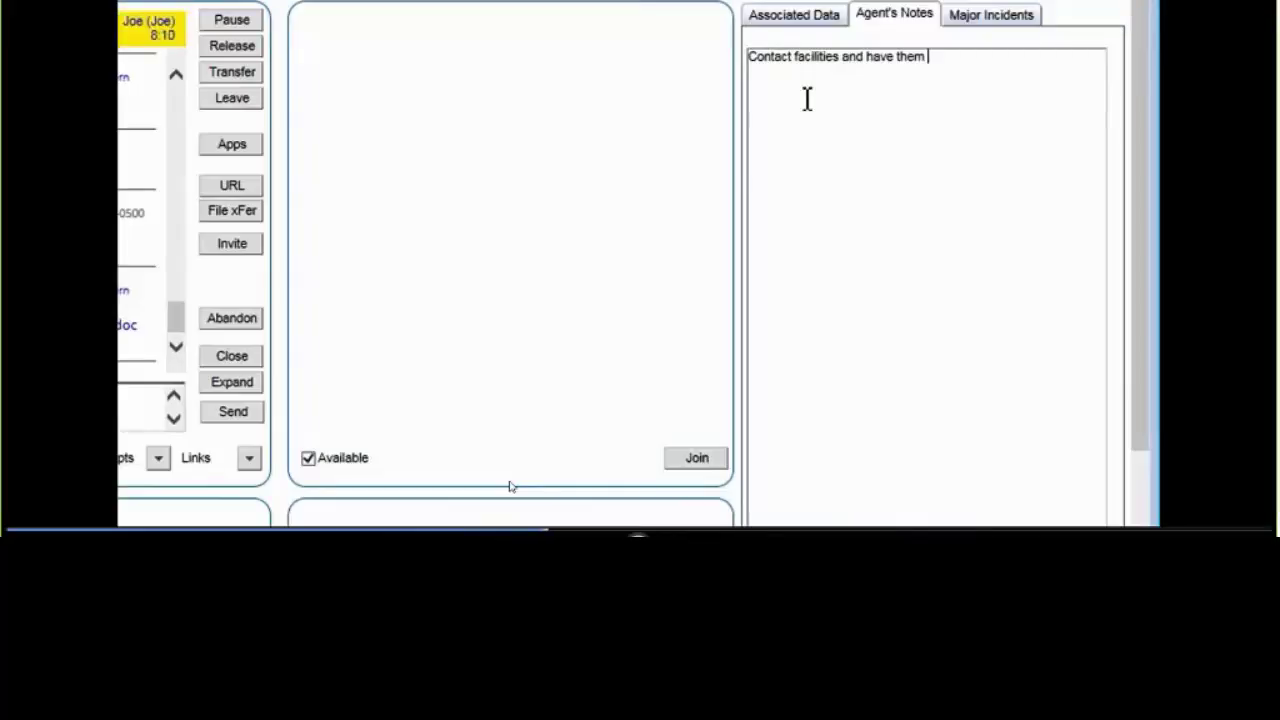
type("check out the prin")
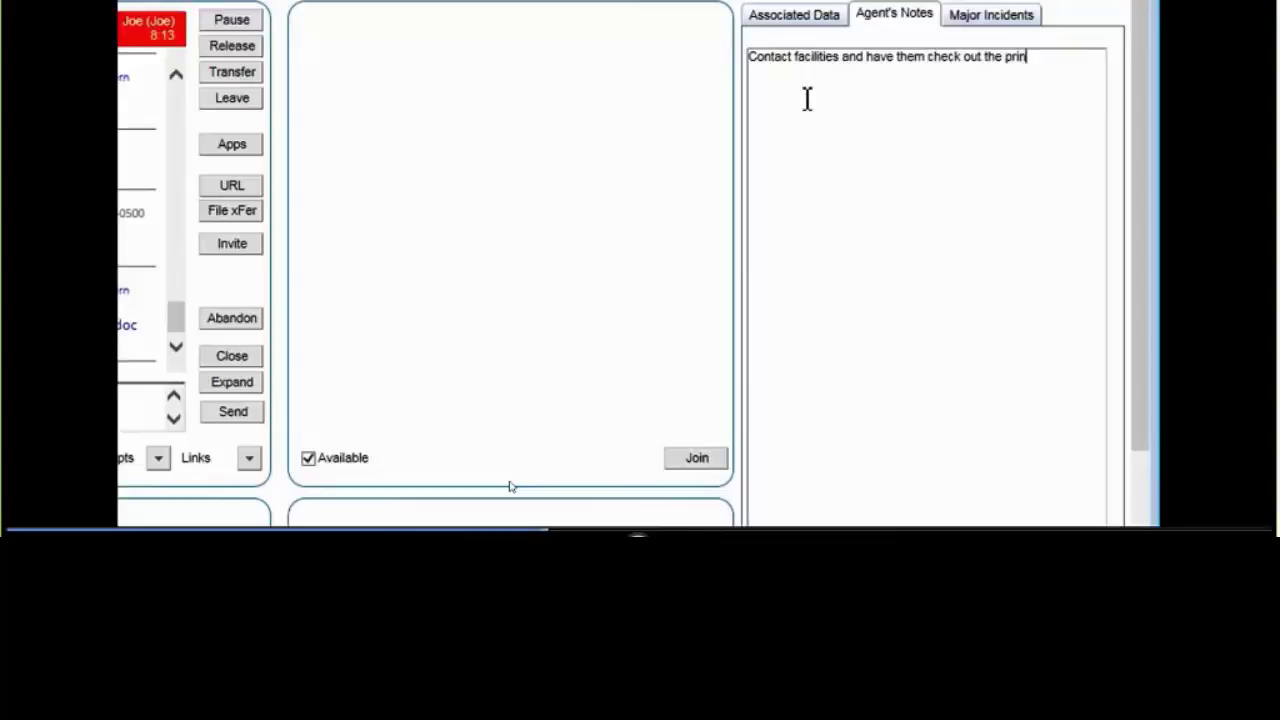
type("ter at Joes")
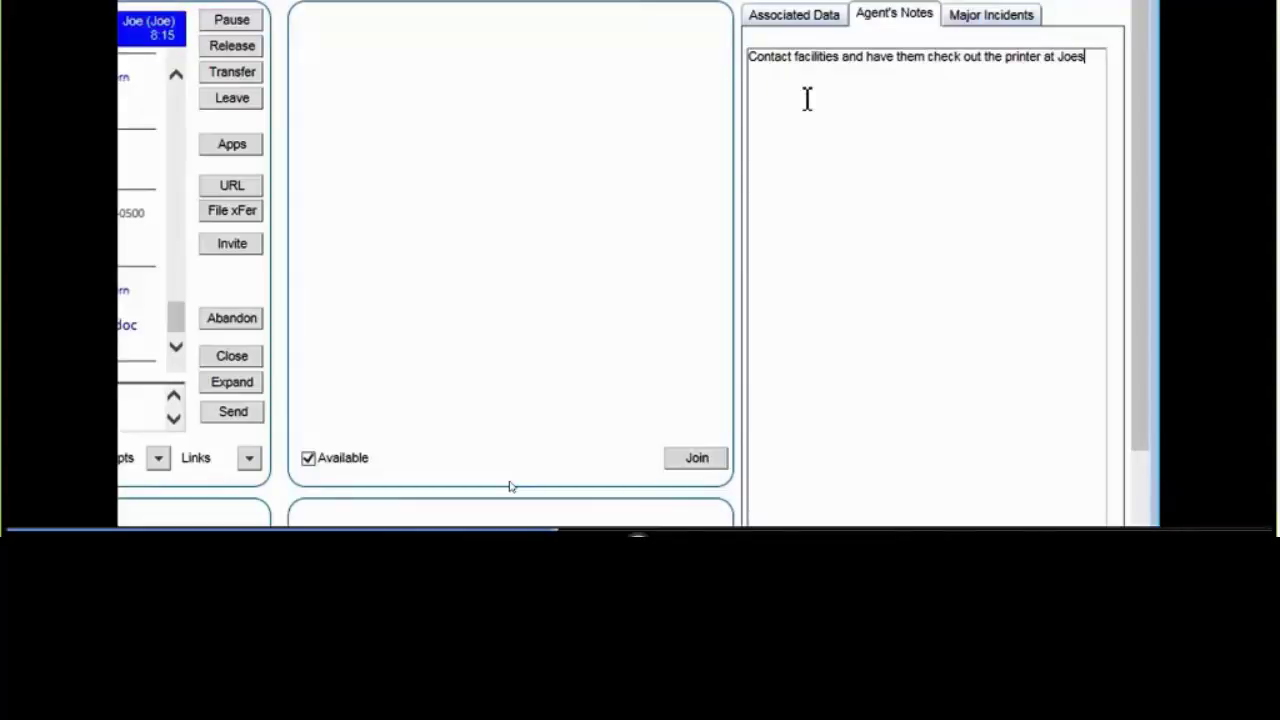
type(" location.")
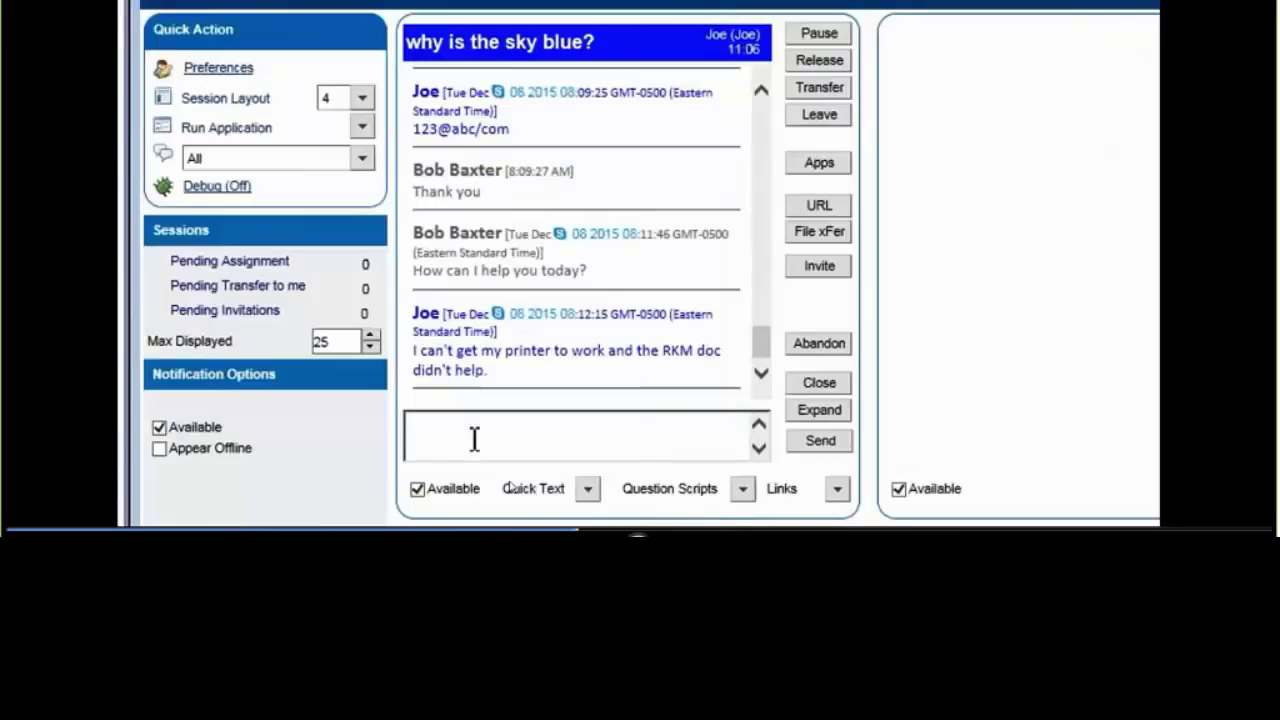
Step: Reply to the customer "Ok. I can help you with that." and release the chat session for reassignment
type("Ok")
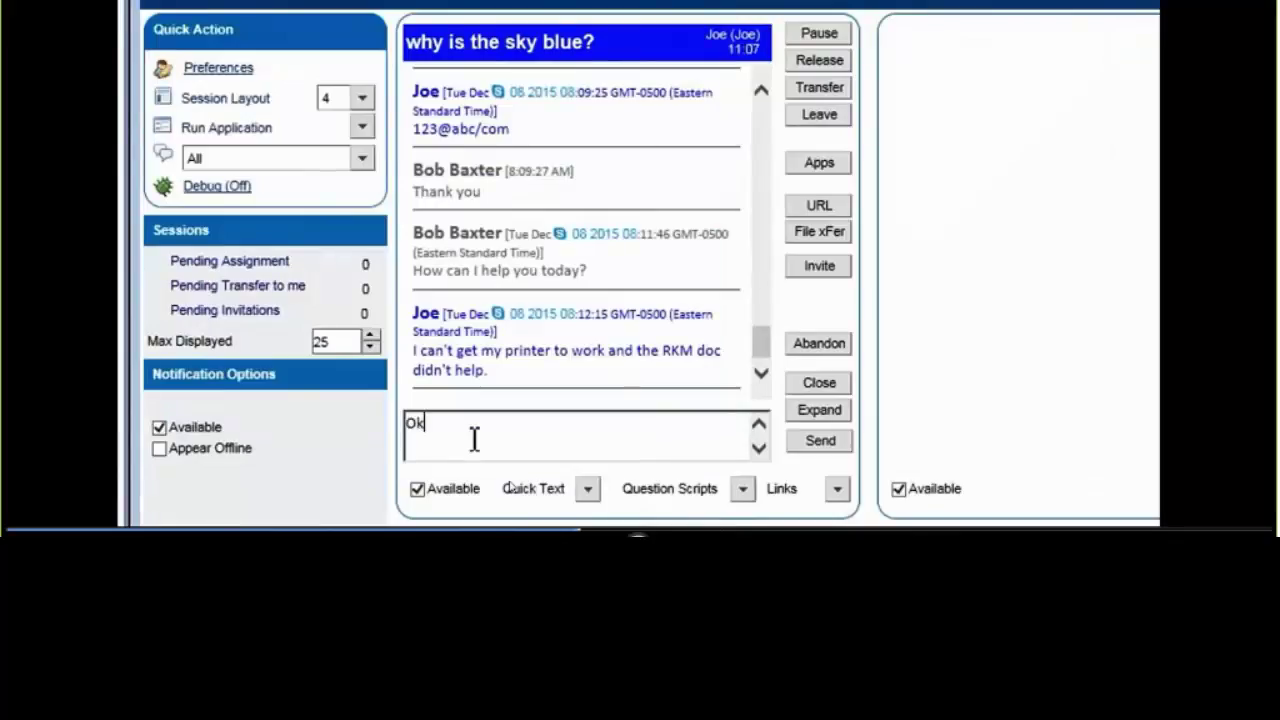
type(". I can help you t")
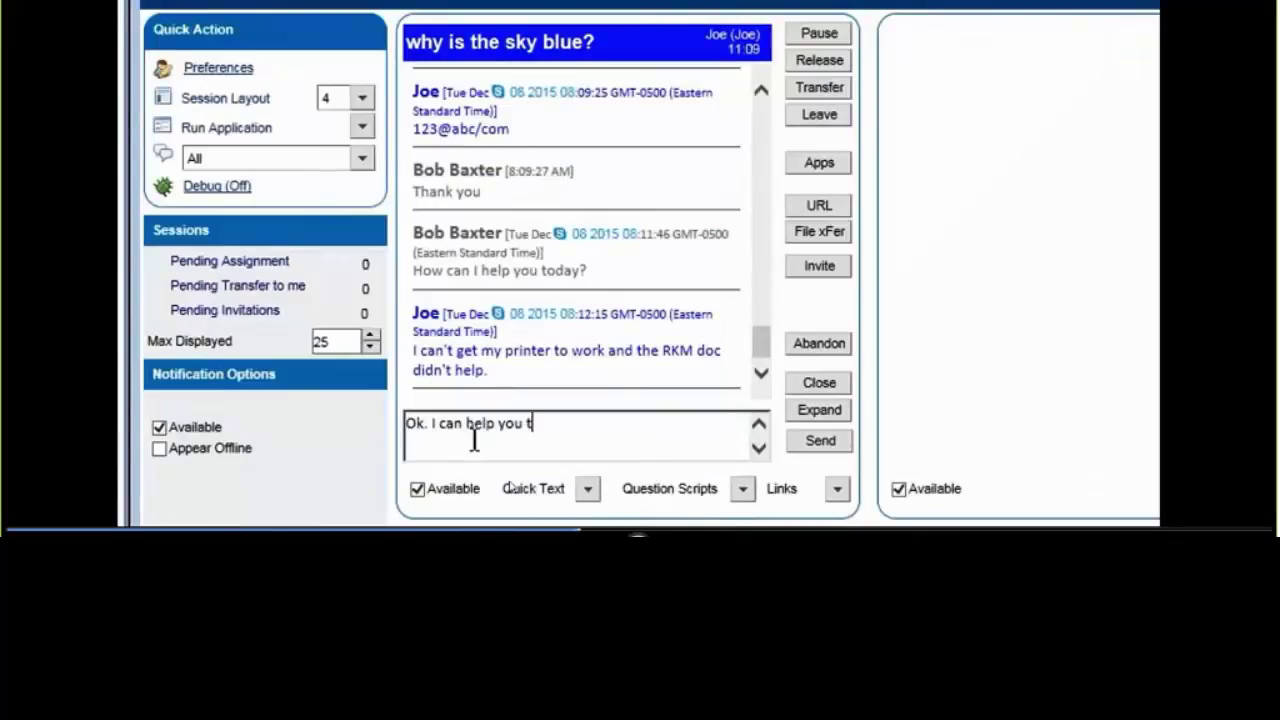
key("BackSpace")
type("with that.")
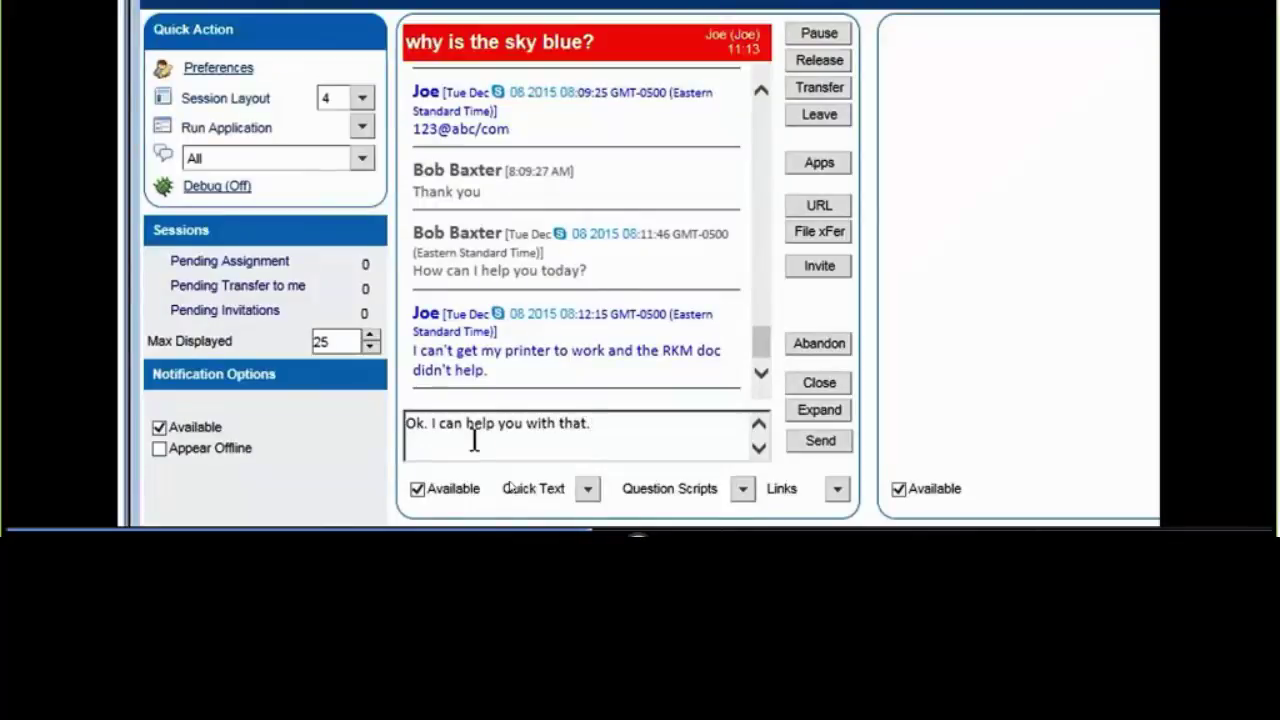
key("Return")
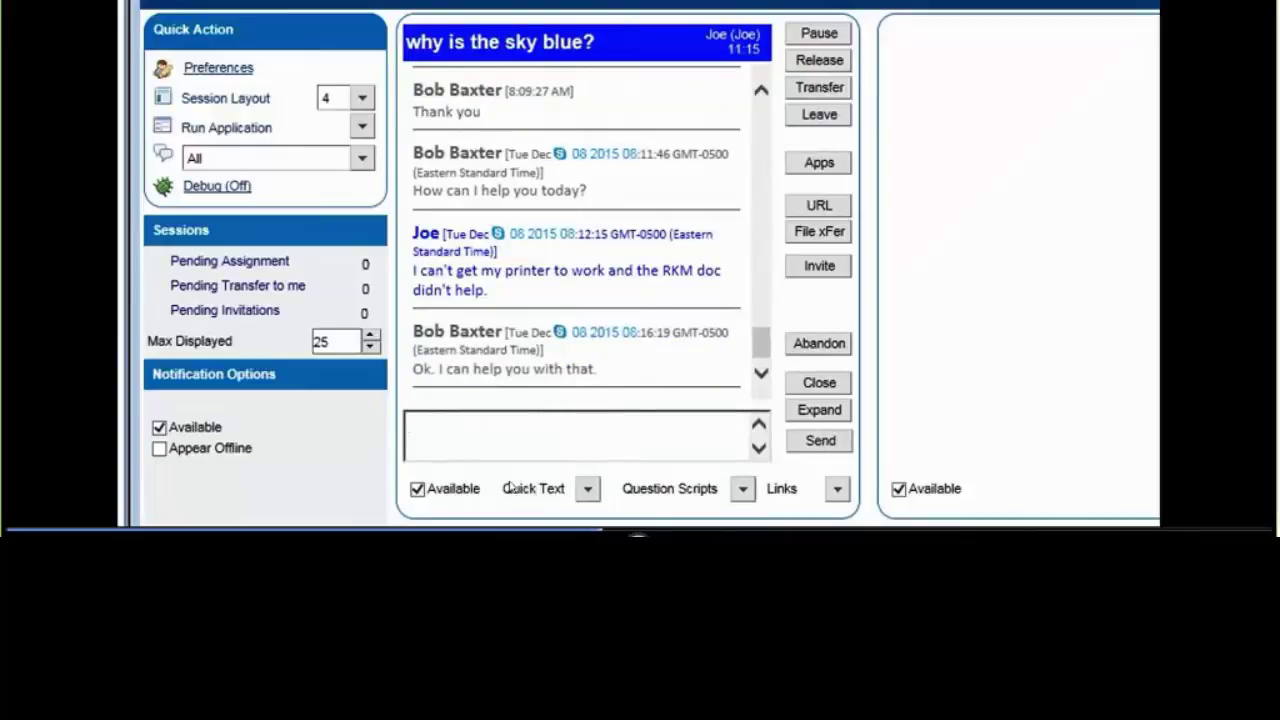
left_click(819, 62)
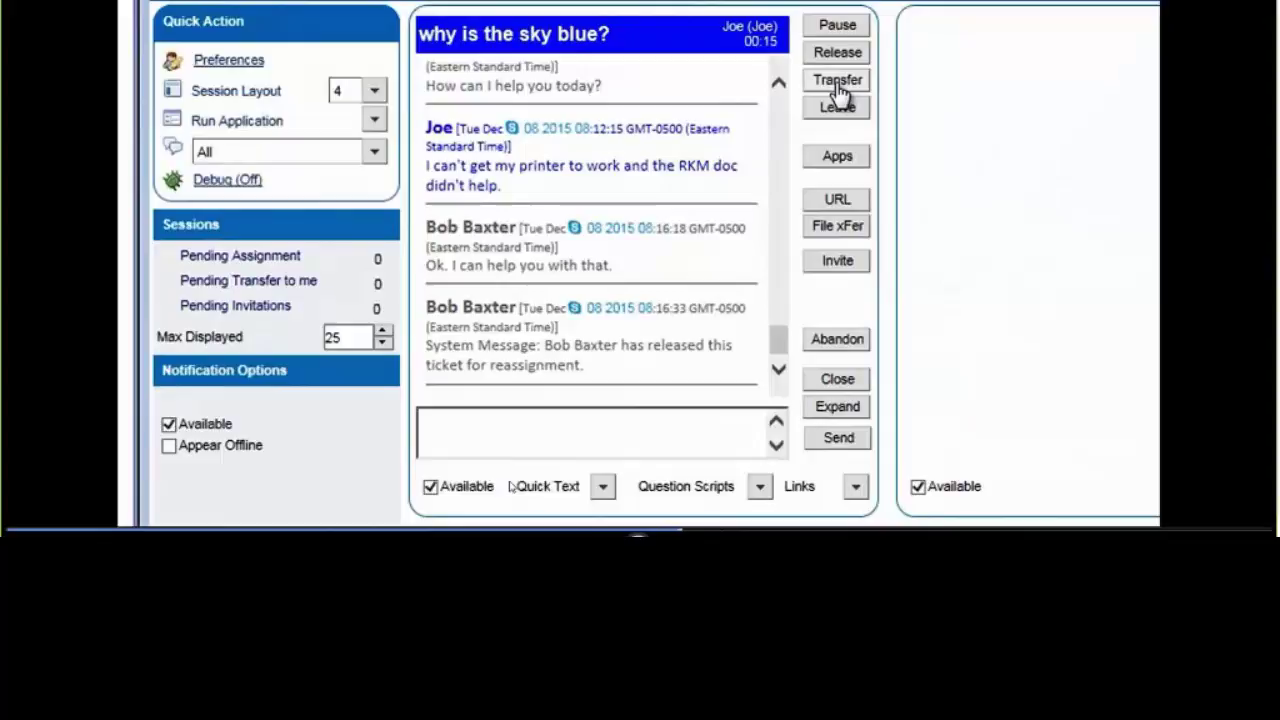
Step: Examine the chat transfer options with offline agents shown, check each listed agent's details, and cancel the transfer
left_click(838, 82)
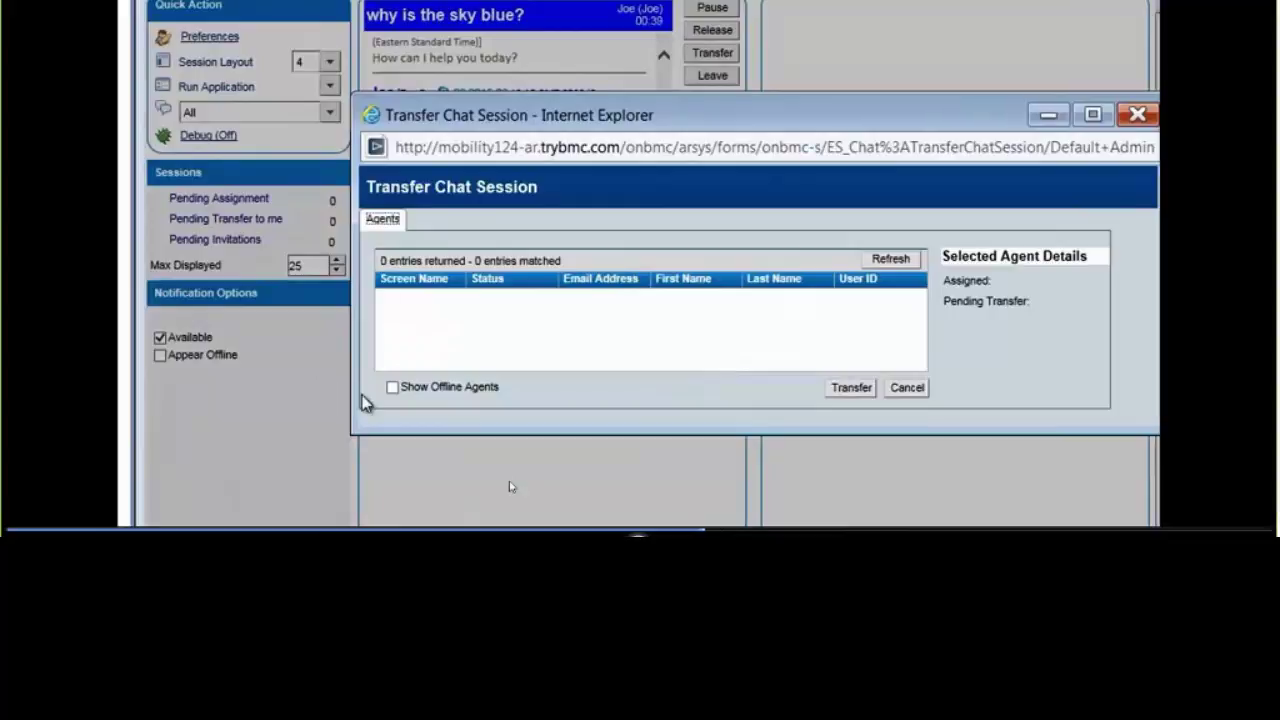
left_click(392, 387)
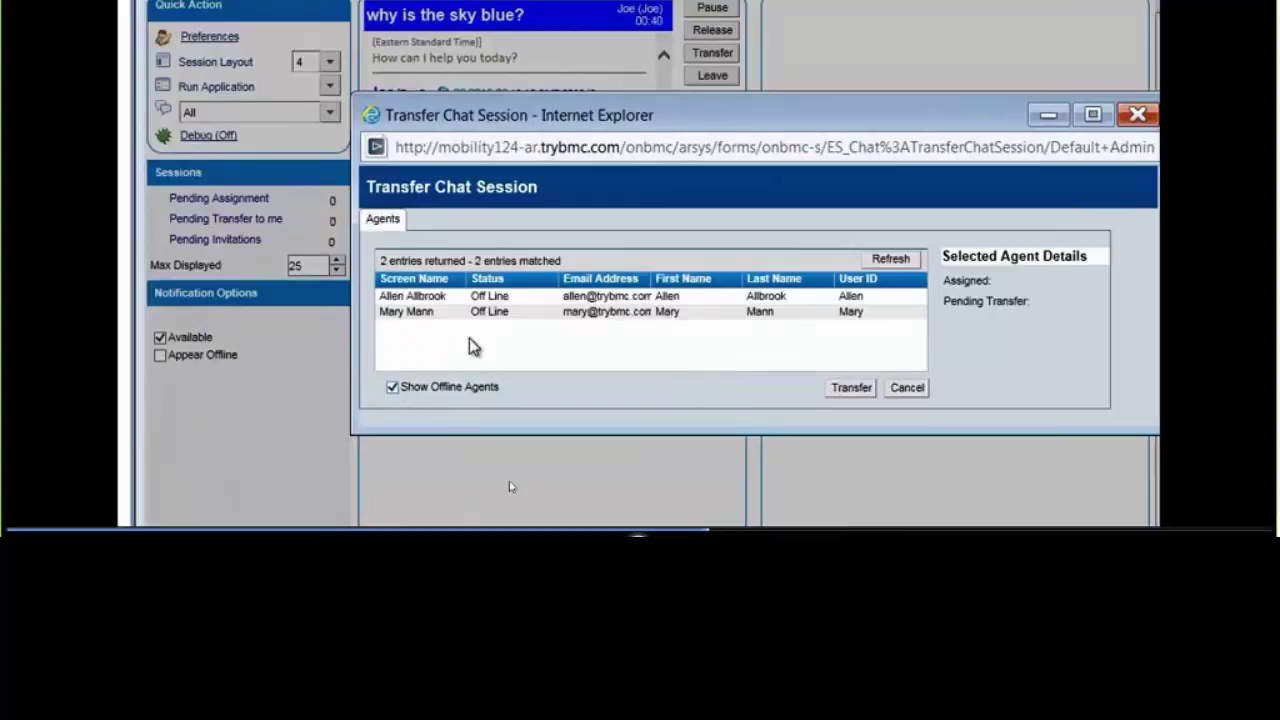
left_click(520, 300)
left_click(516, 312)
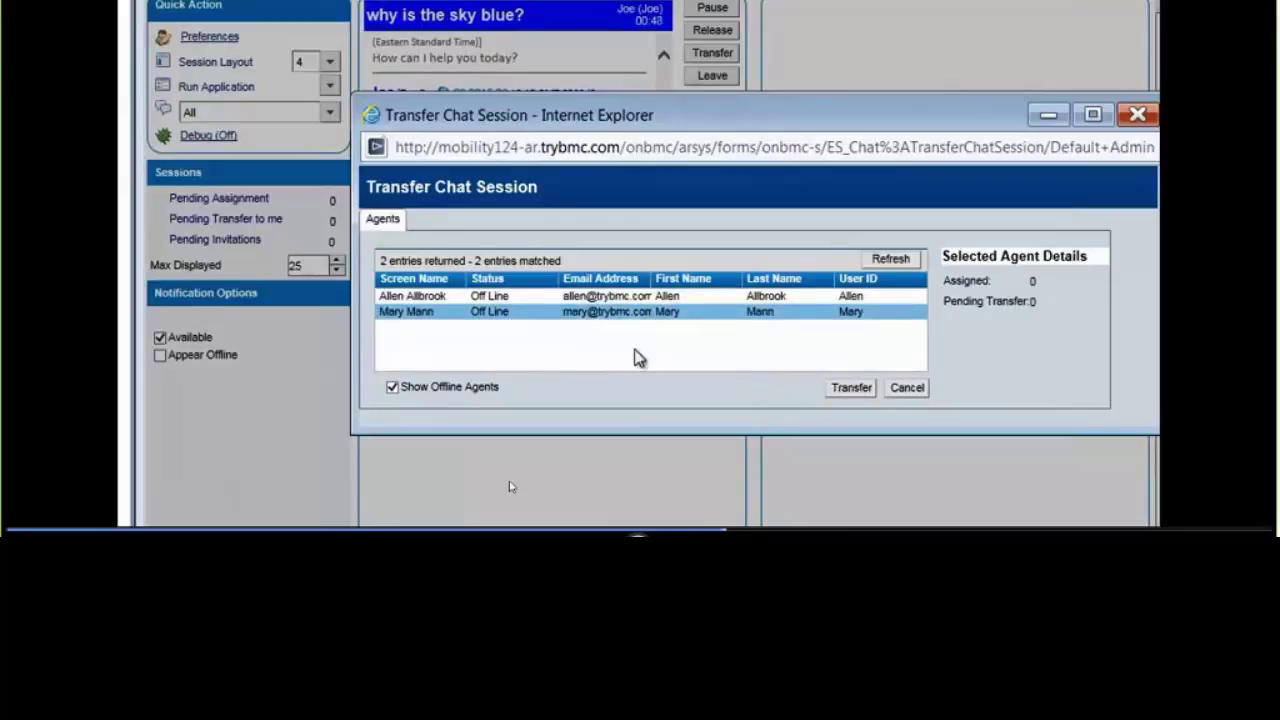
left_click(909, 389)
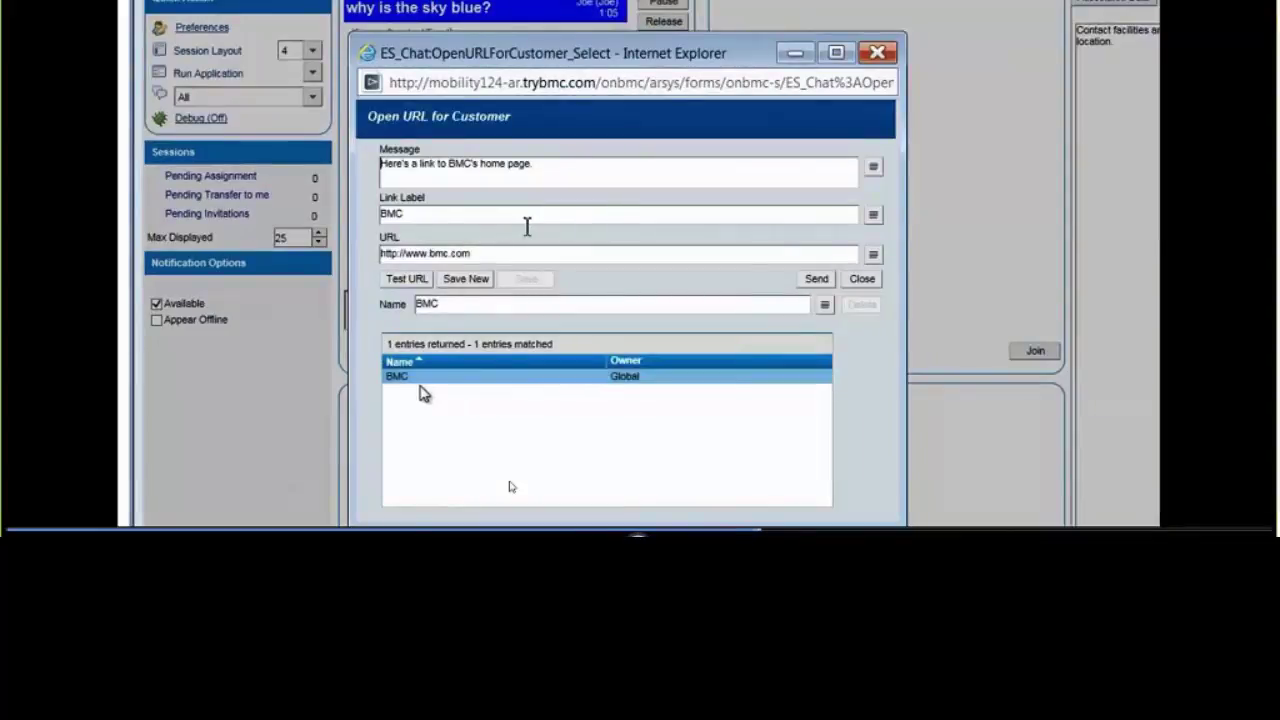
Step: Send the customer the saved BMC home page link and open it from the customer's chat
left_click(817, 281)
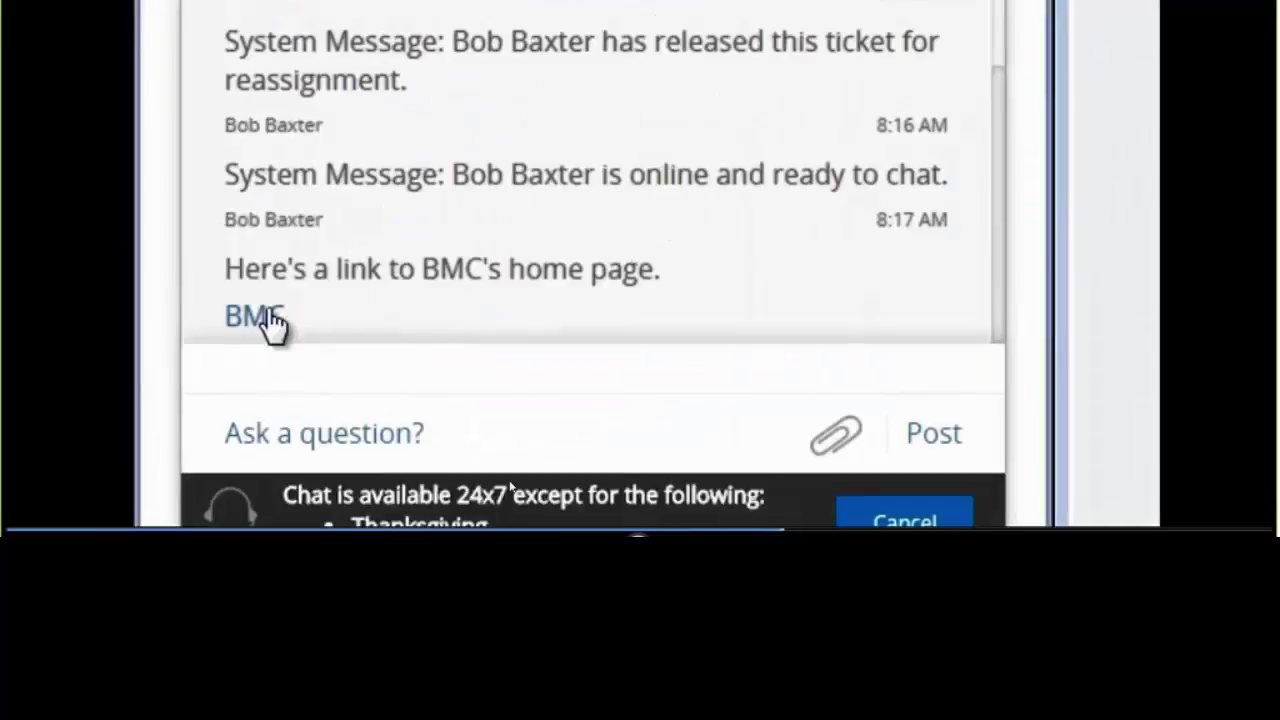
left_click(268, 318)
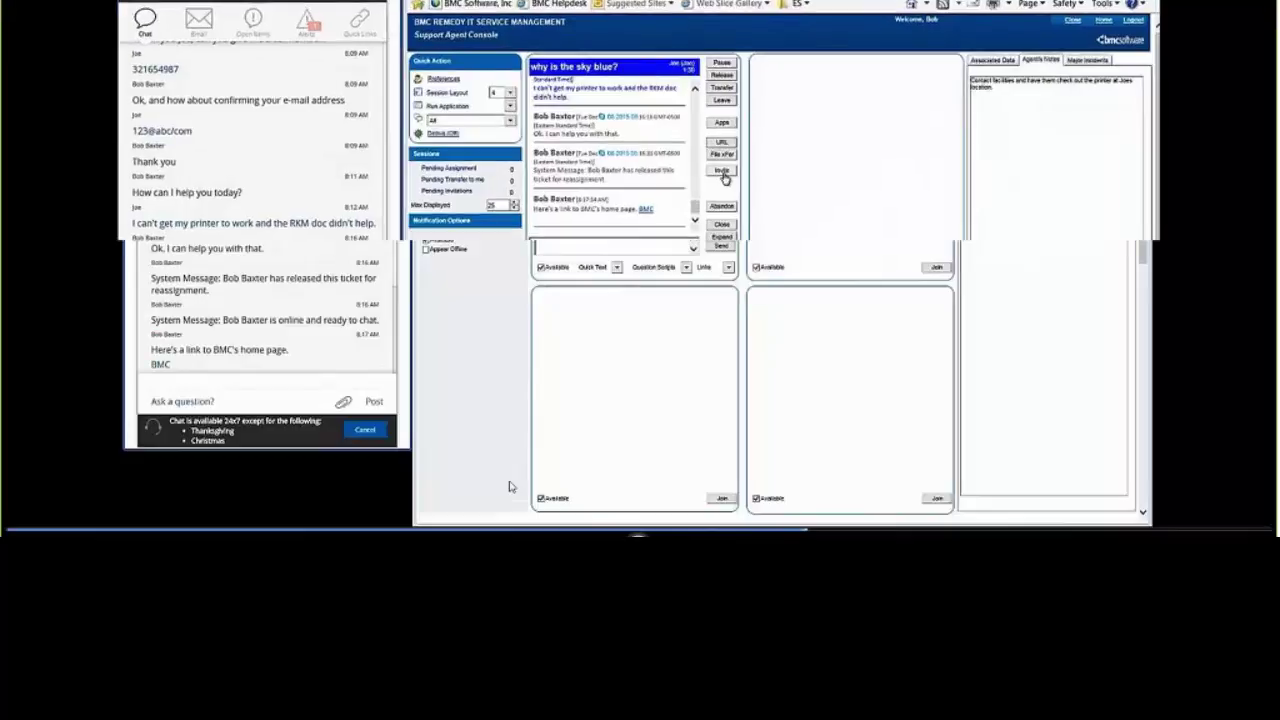
Step: View the Participate and Monitor options for inviting an agent to the session and close without inviting anyone
left_click(762, 250)
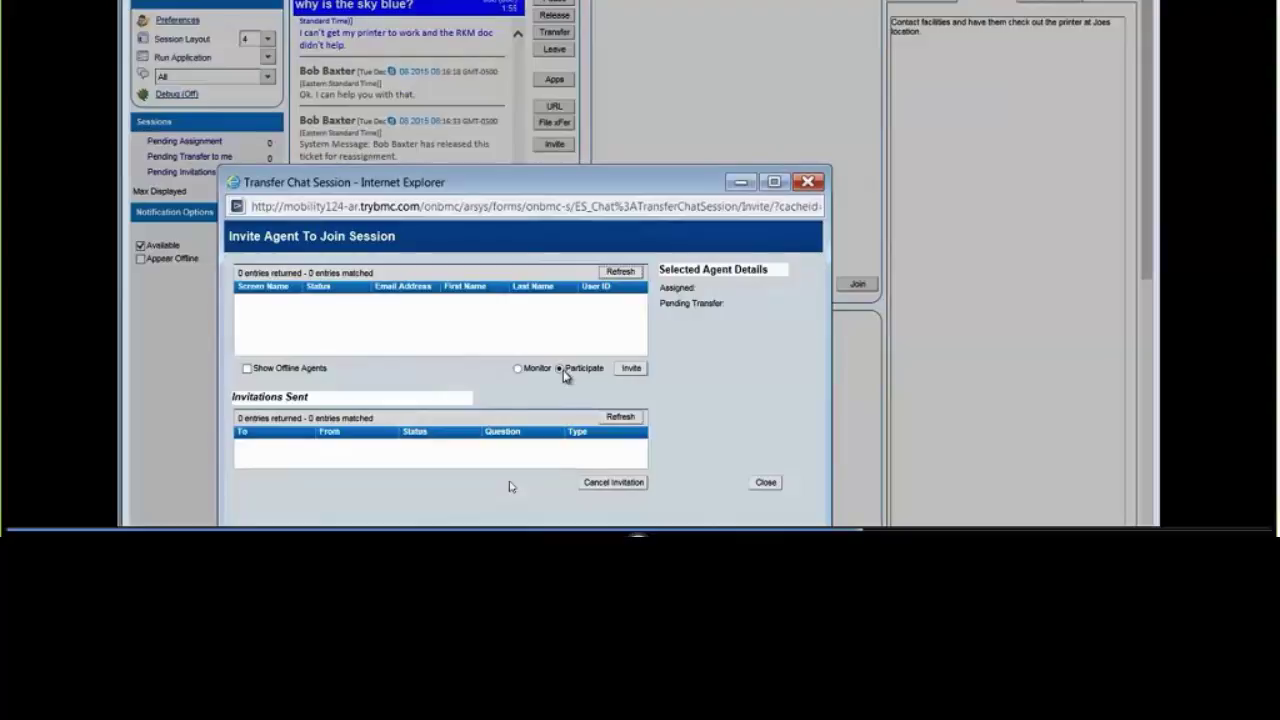
left_click(518, 368)
left_click(766, 484)
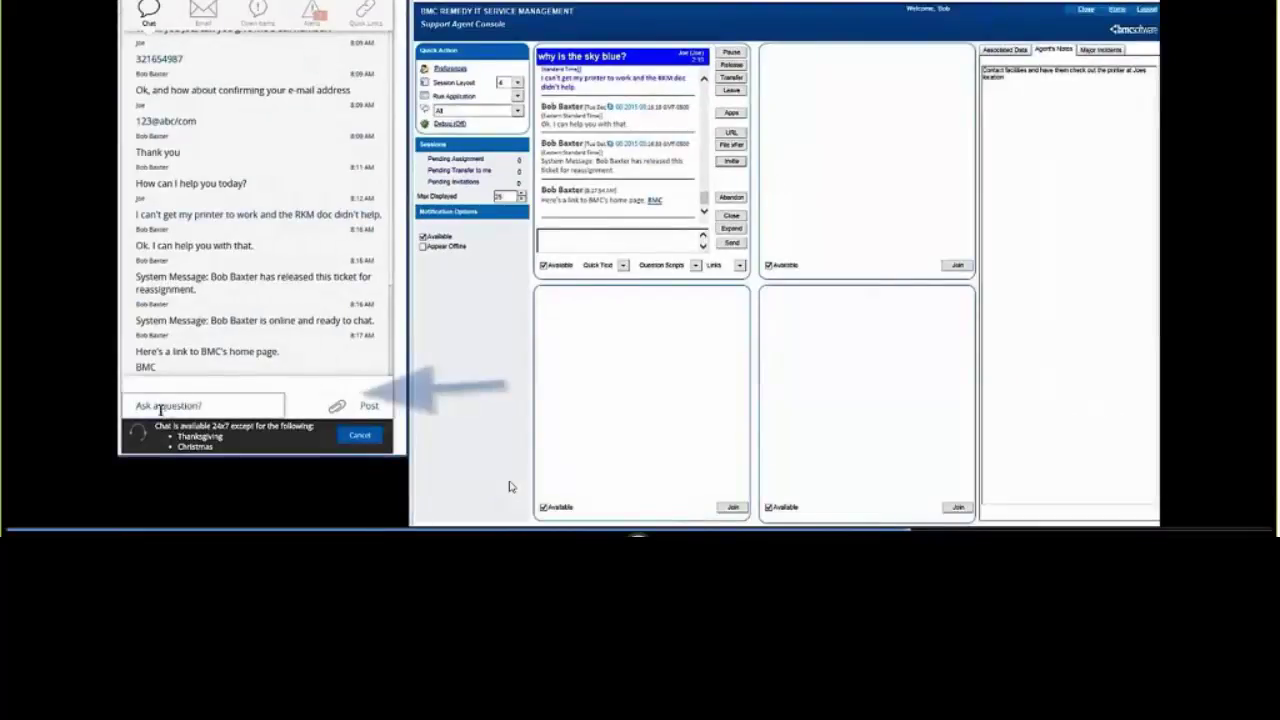
Step: Attach the picture Penguins.jpg to a new message in the customer's chat
left_click(337, 406)
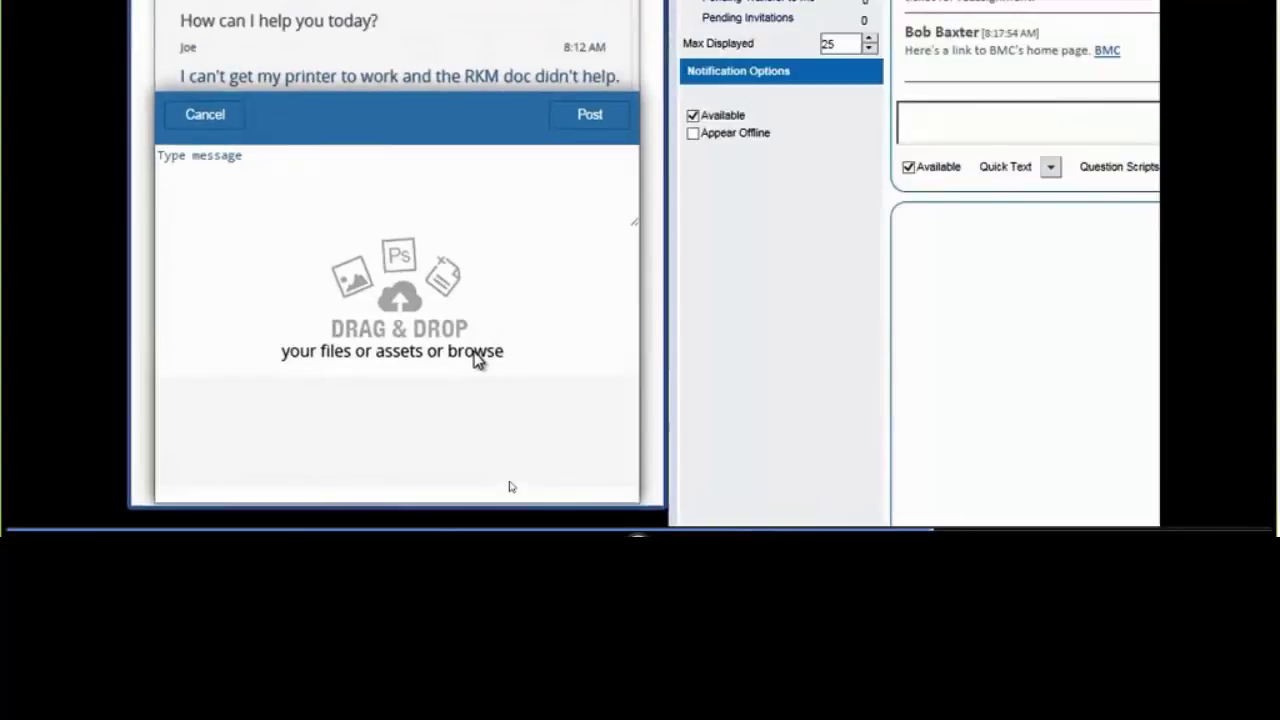
left_click(408, 391)
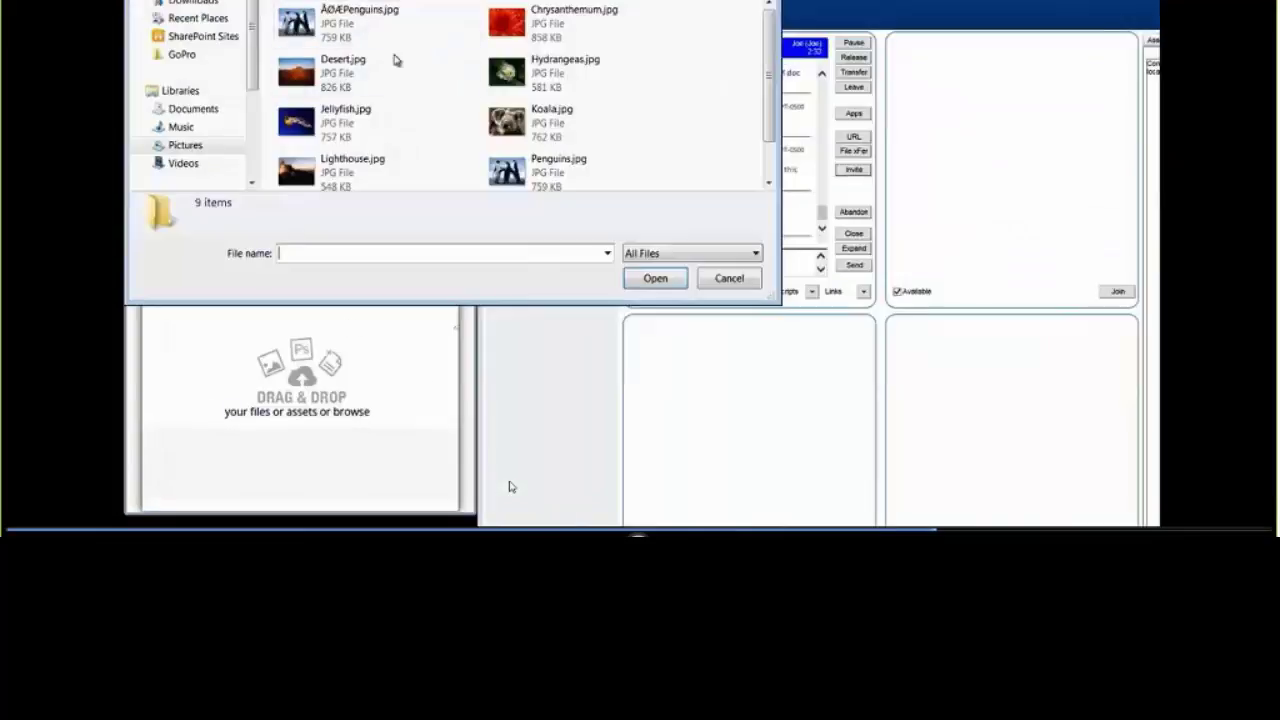
left_click(514, 170)
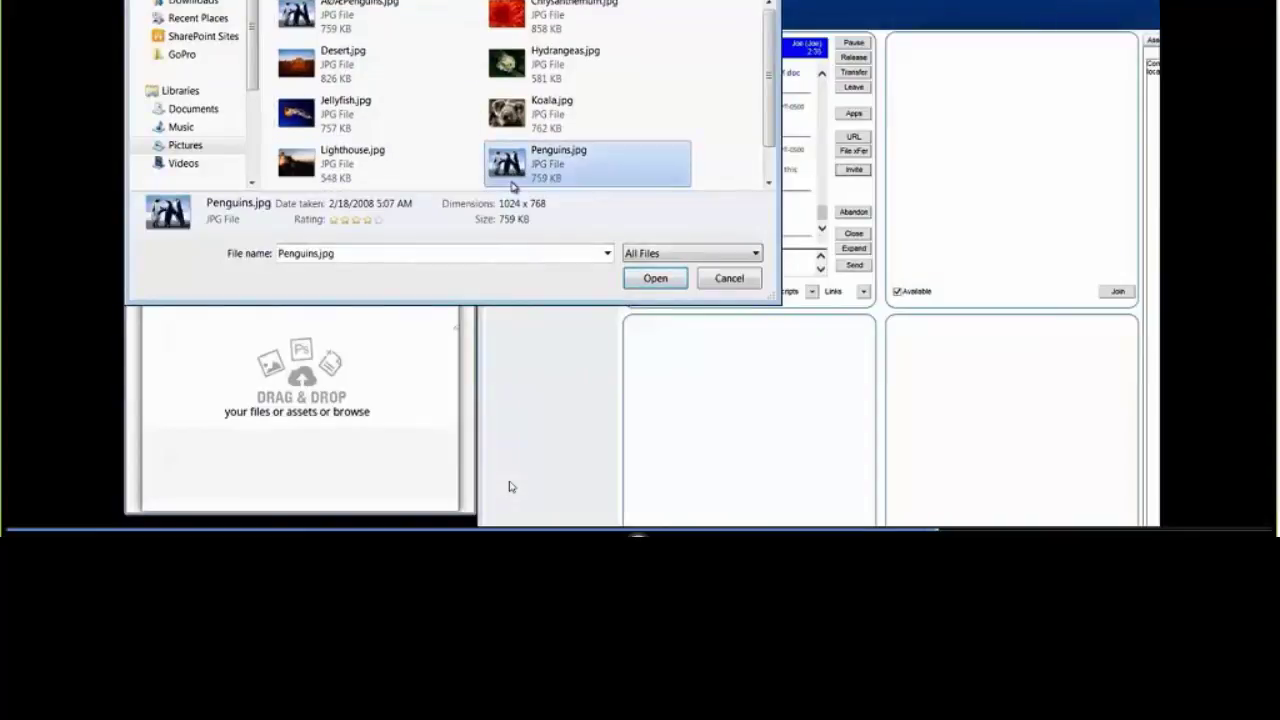
left_click(655, 278)
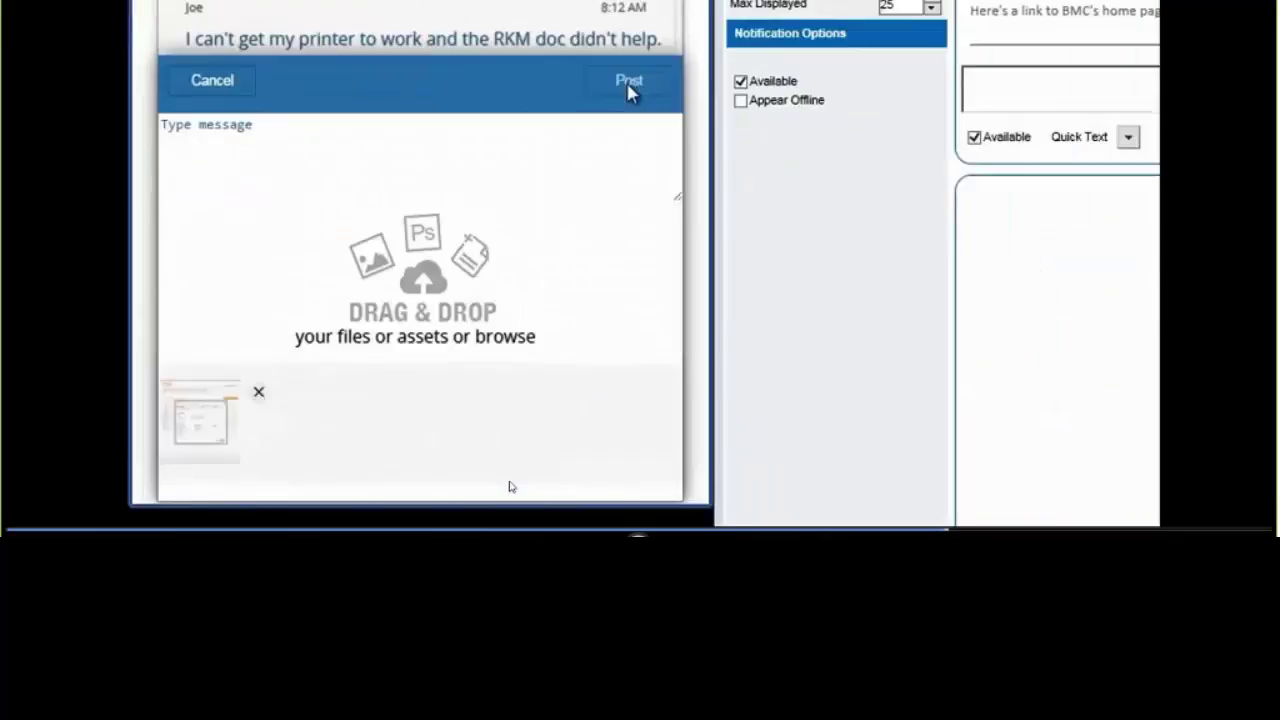
Step: Add the message "here is a pic of some penguins" to the attachment and post it from the customer's chat
left_click(196, 155)
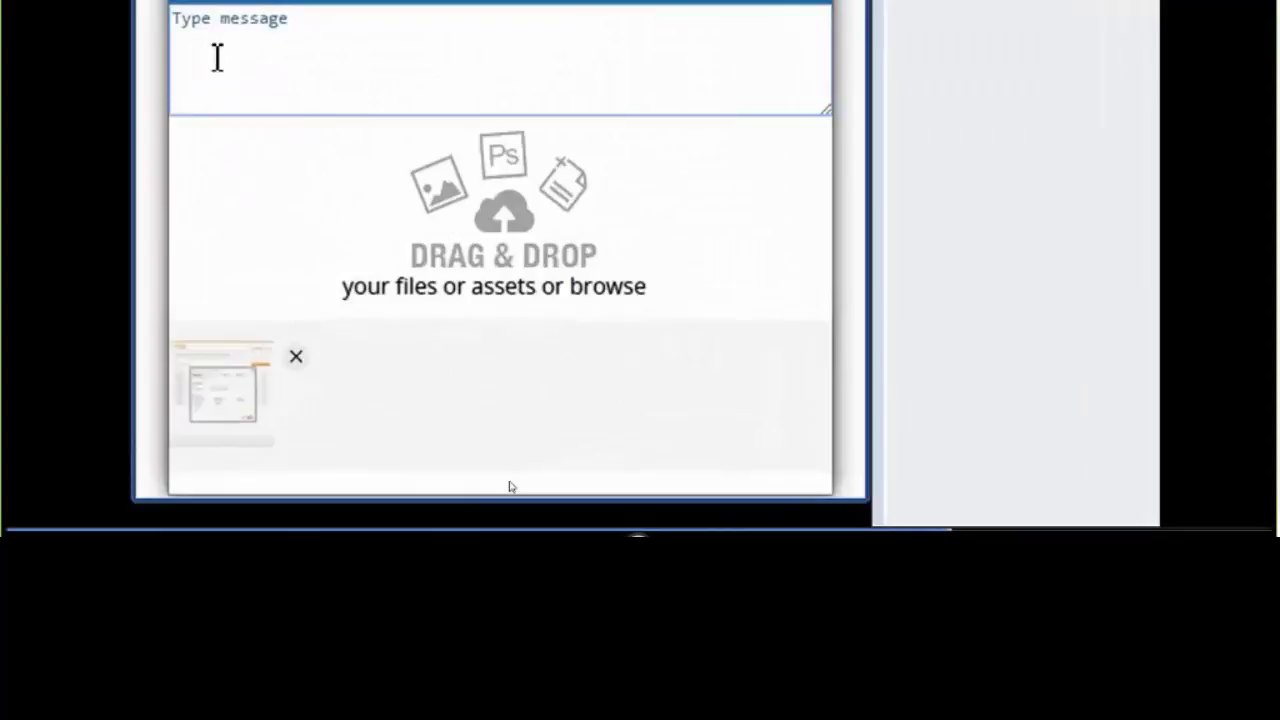
type("here is ")
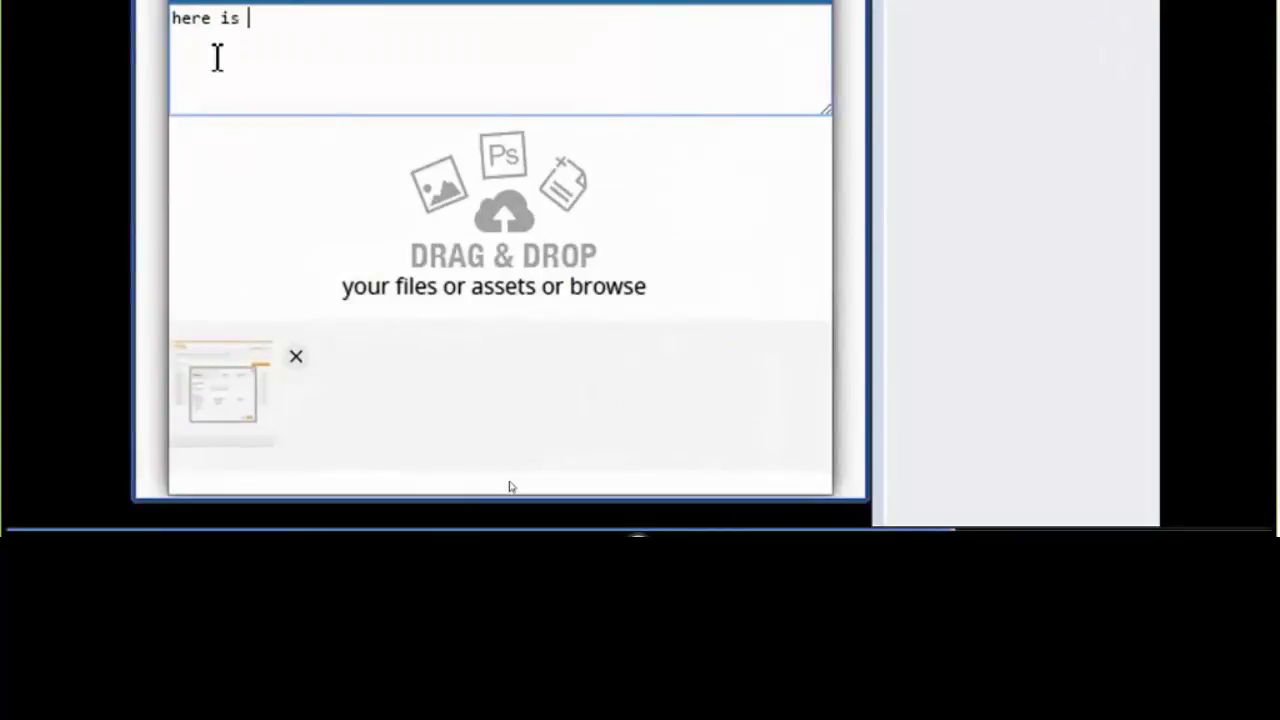
type("a pic of some pen")
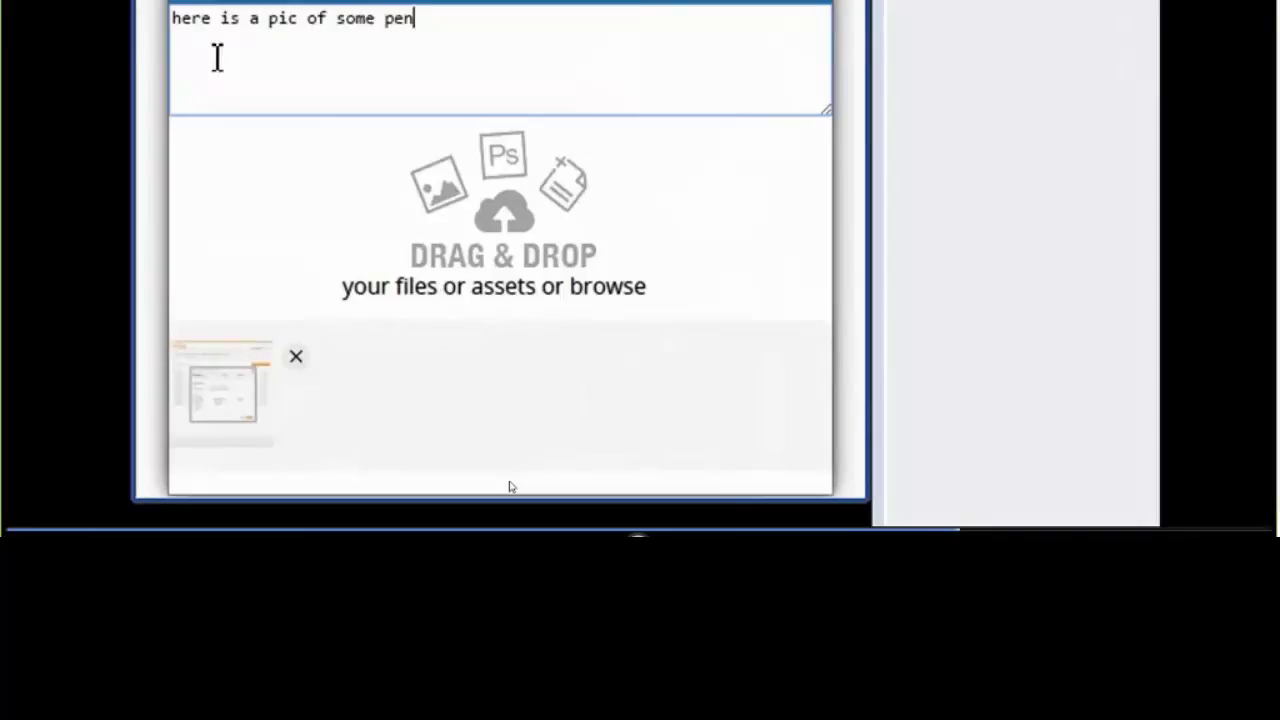
type("guins")
key("Return")
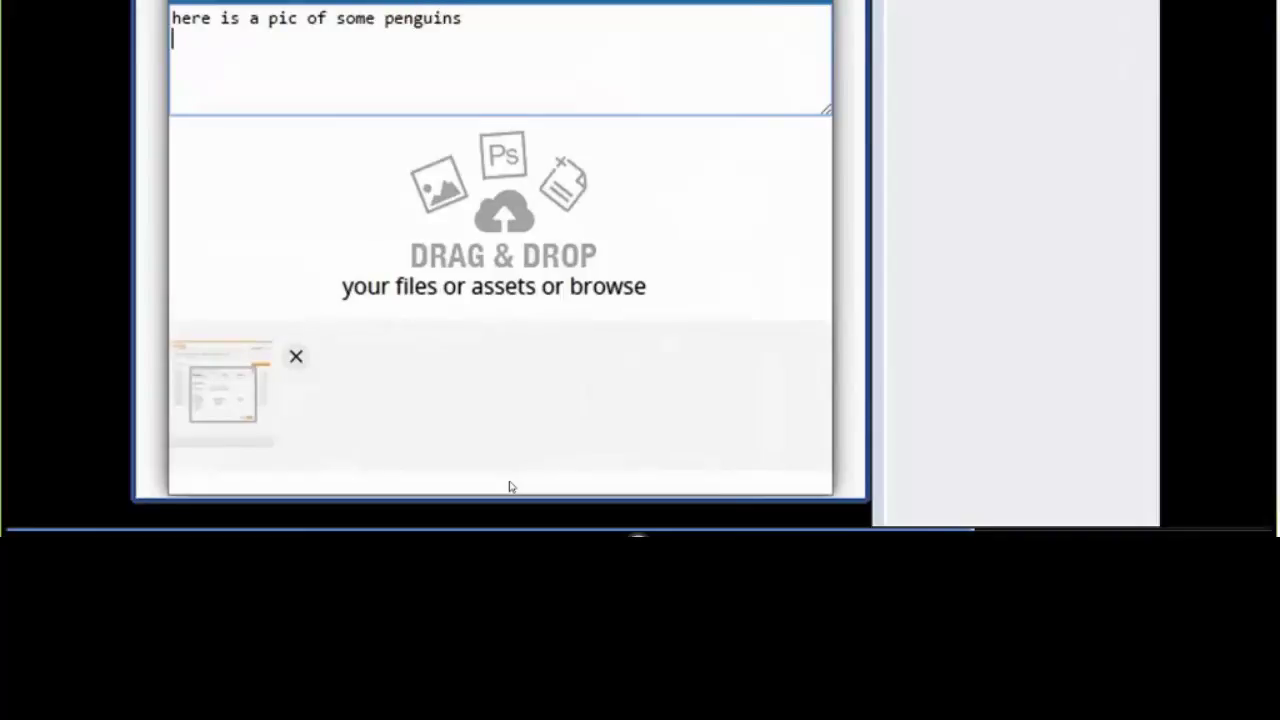
left_click(509, 487)
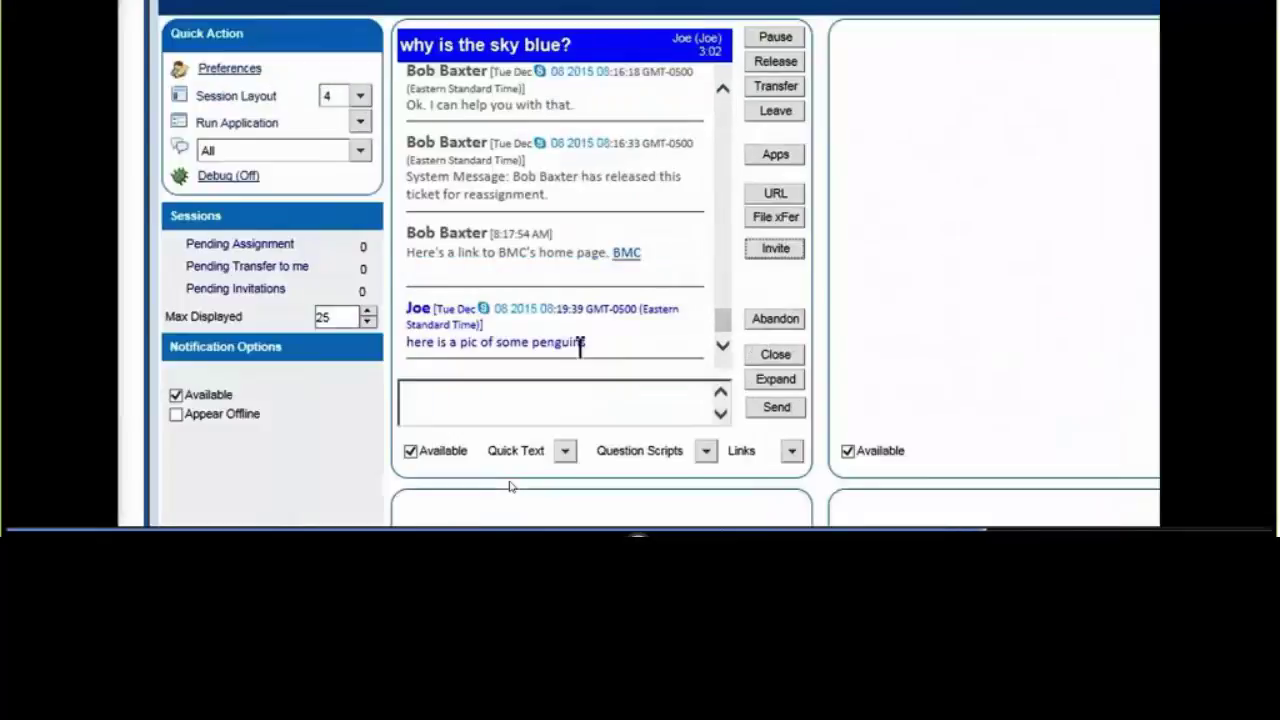
Step: Open the customer's transferred picture, File 1, from the agent's chat session and close it after viewing
left_click(780, 226)
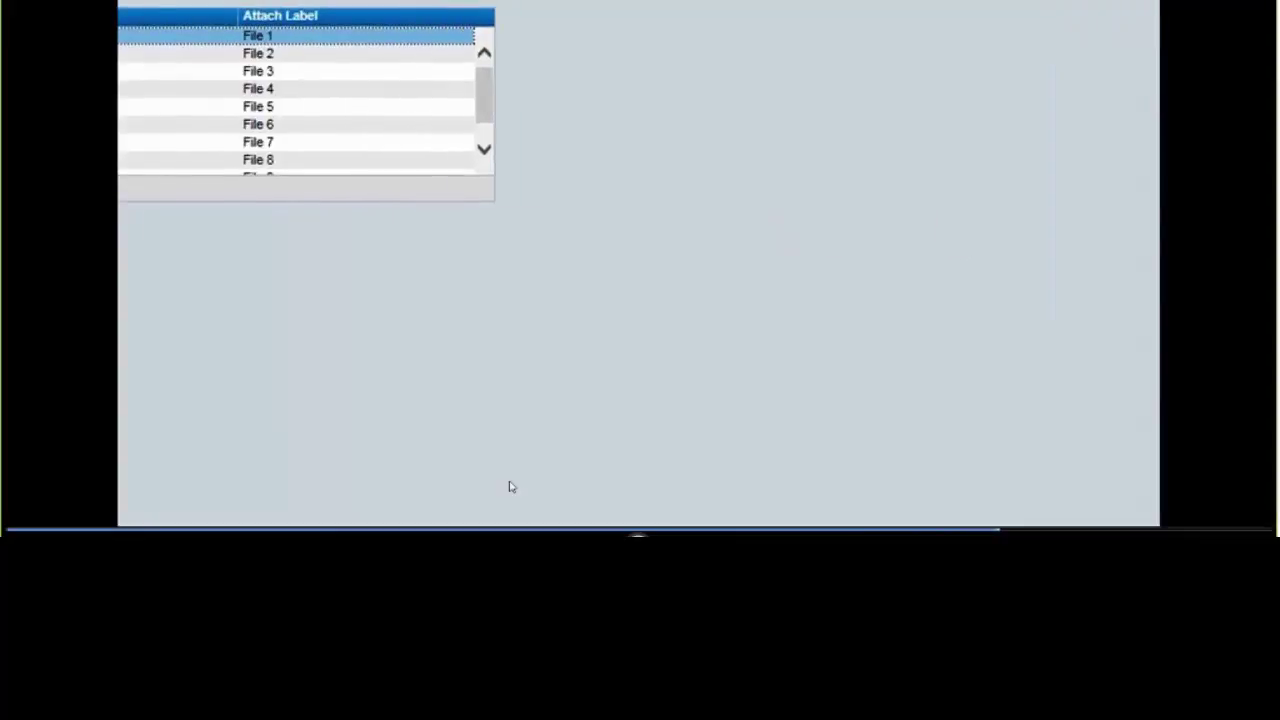
left_click(316, 195)
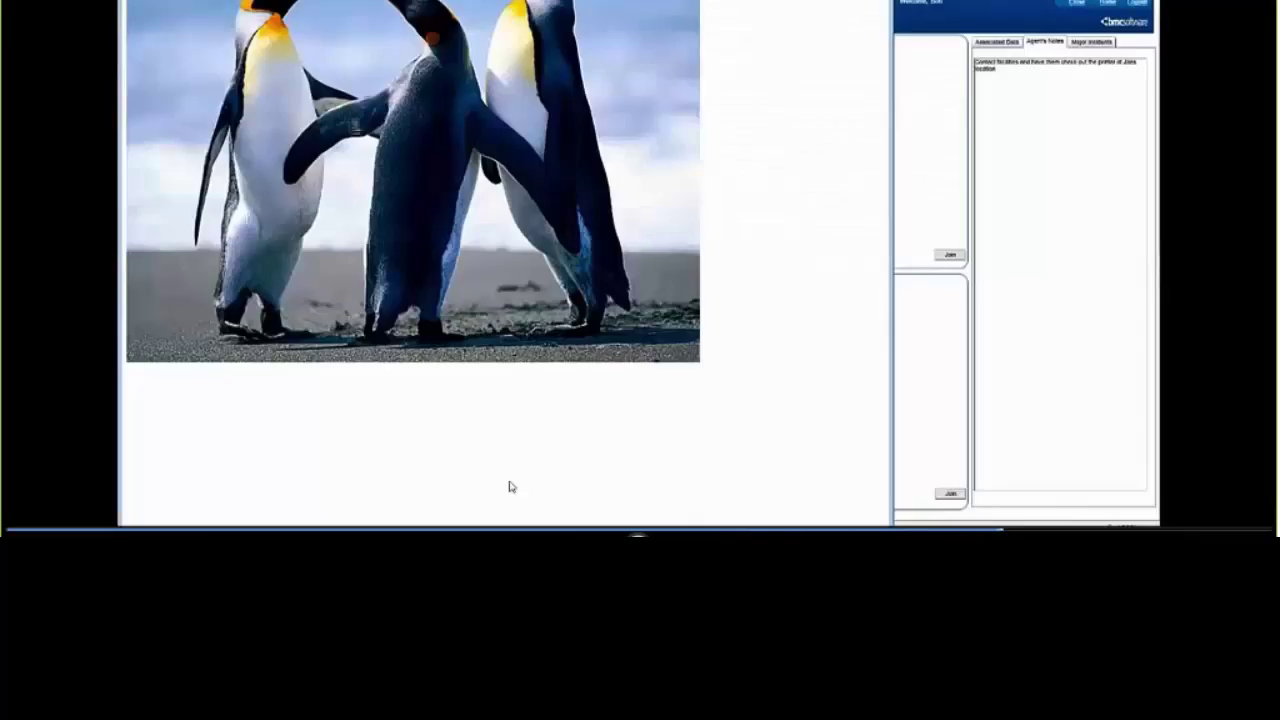
key("alt+F4")
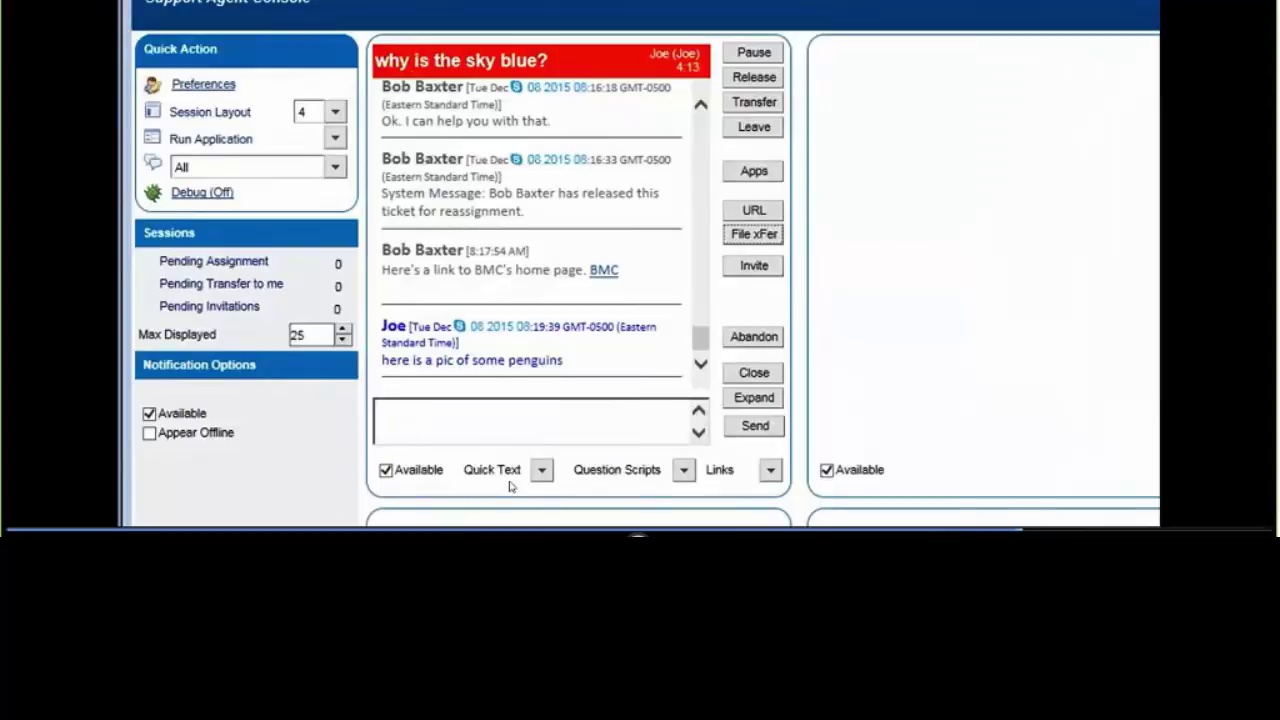
Step: Send "Thanks. Cute. A technician will visit you shortly." to the customer from the agent's chat session
left_click(458, 421)
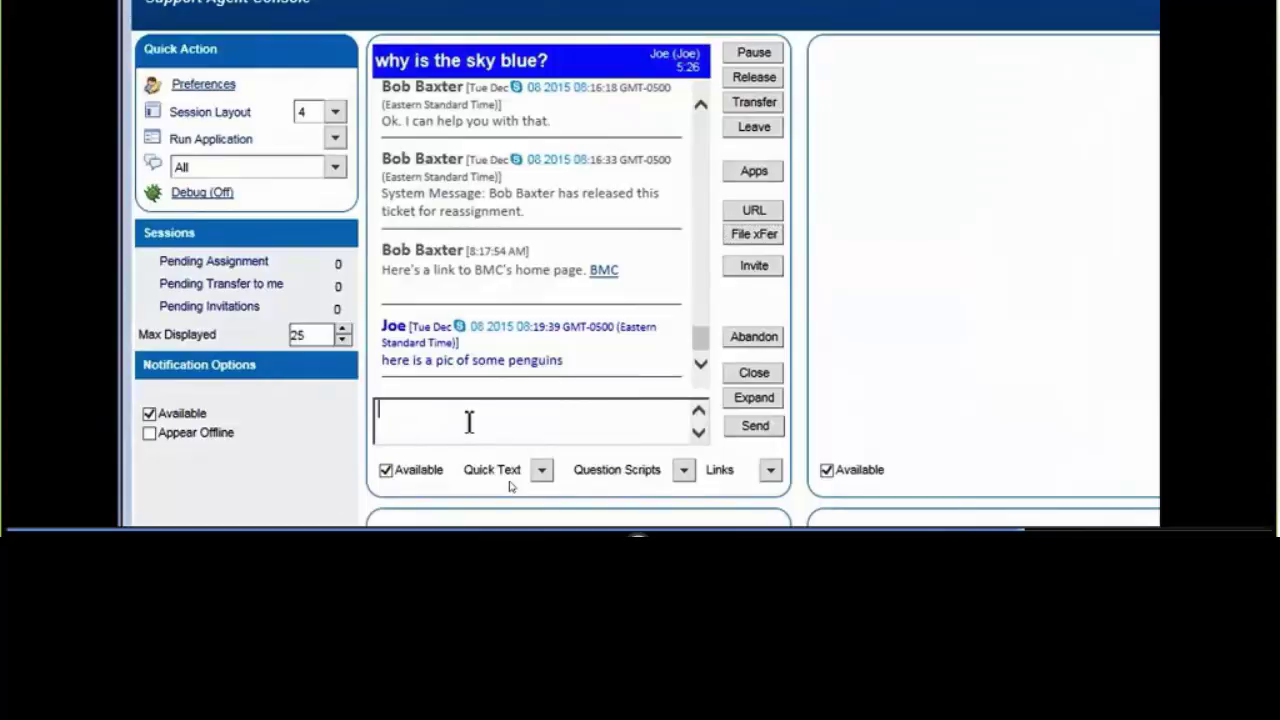
type("Thanks. ")
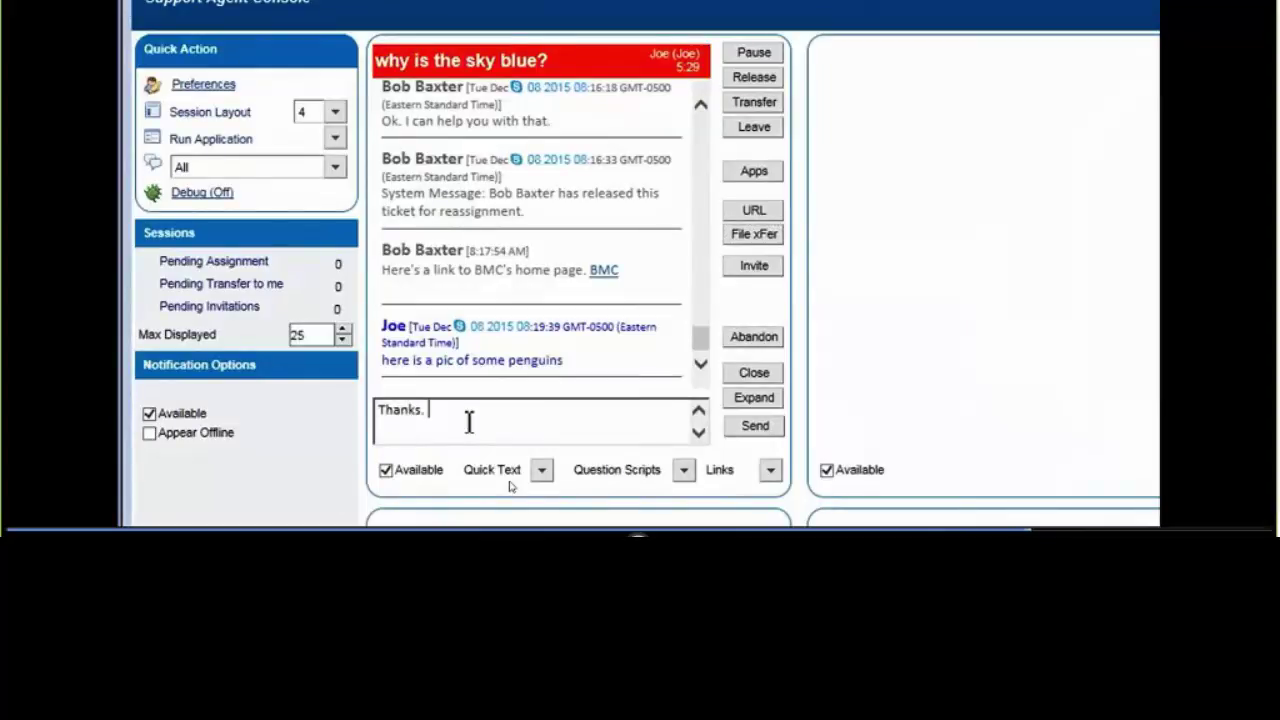
type("Cute. A te")
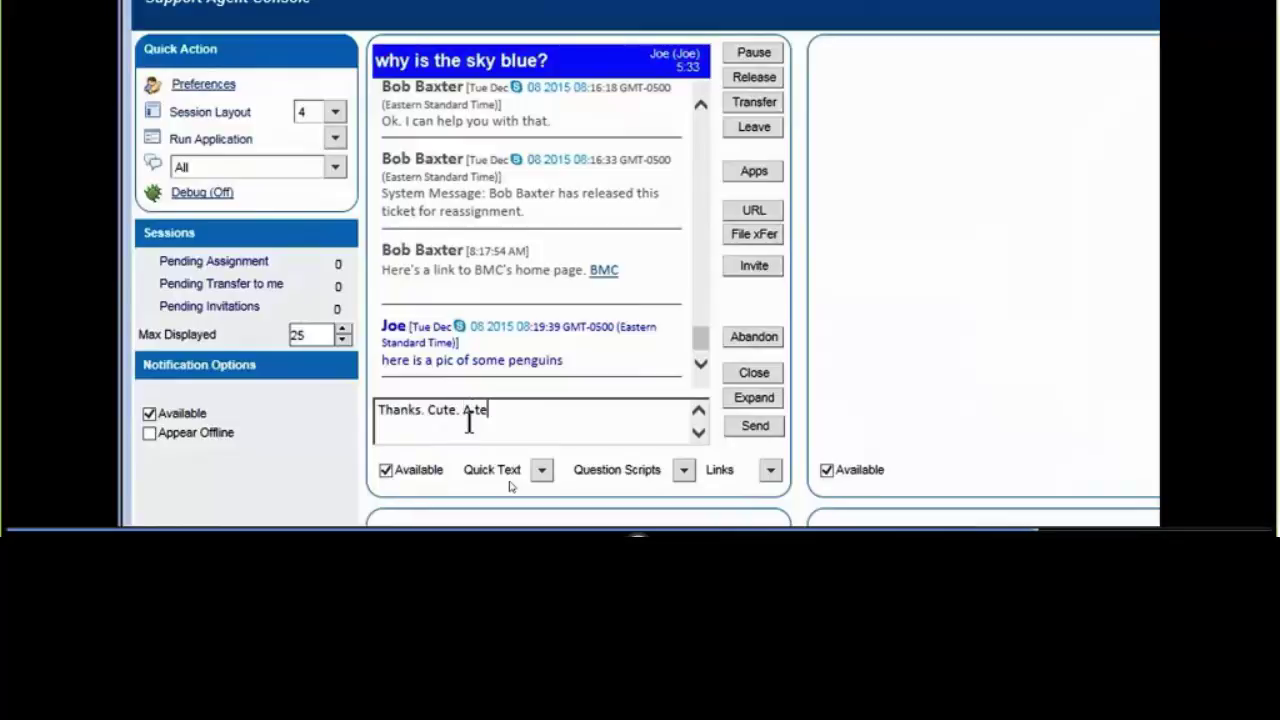
type("chnician will ")
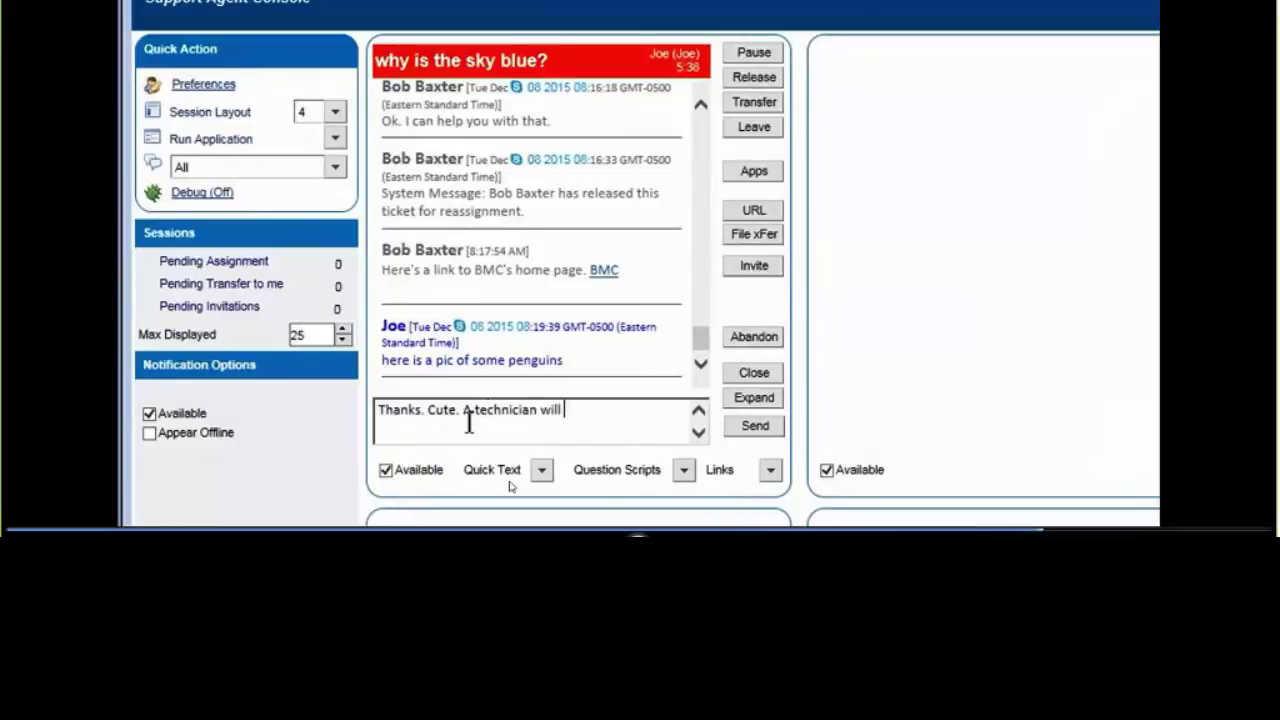
type("visit you shortl")
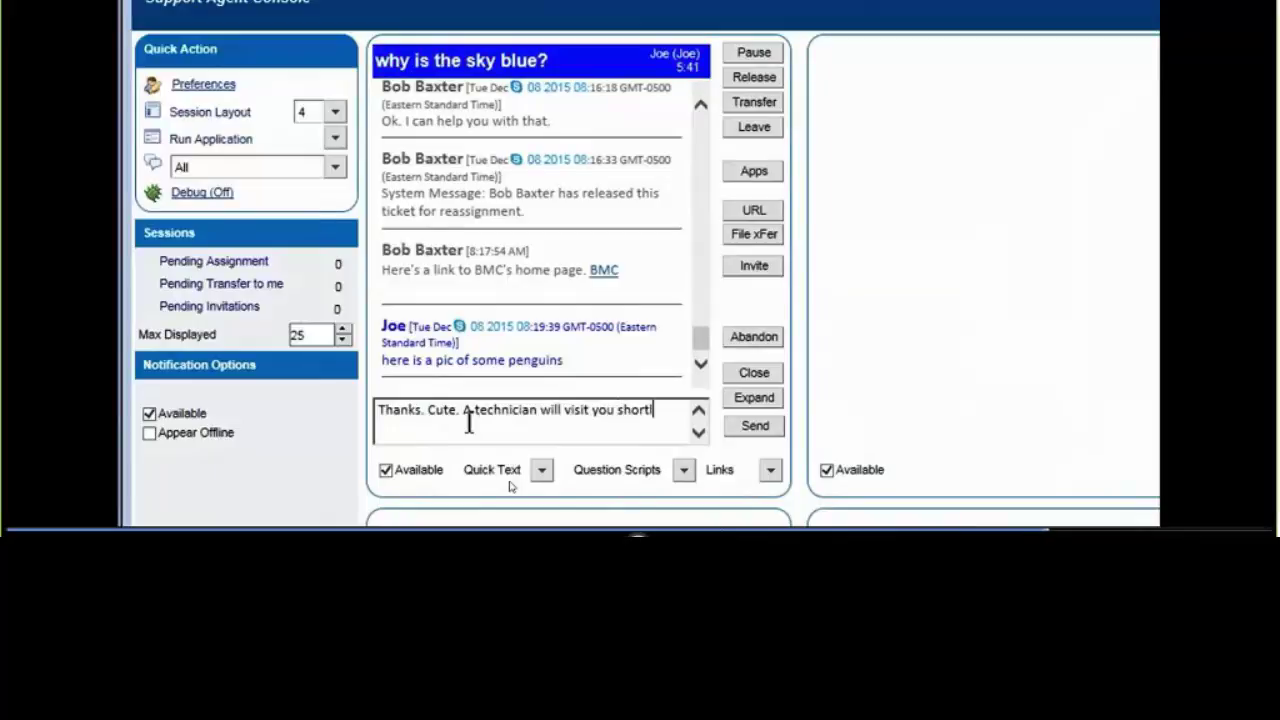
key("Return")
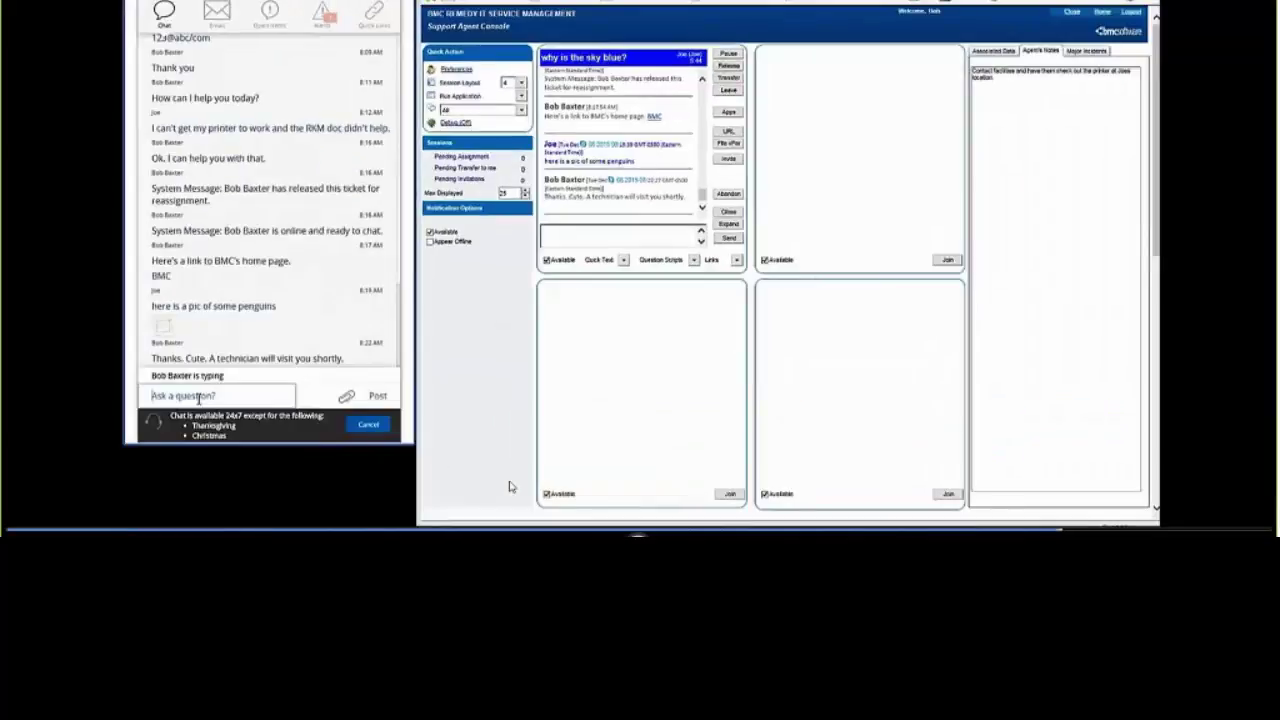
Step: Reply "Great thanks." from the customer's chat
type("Great thank")
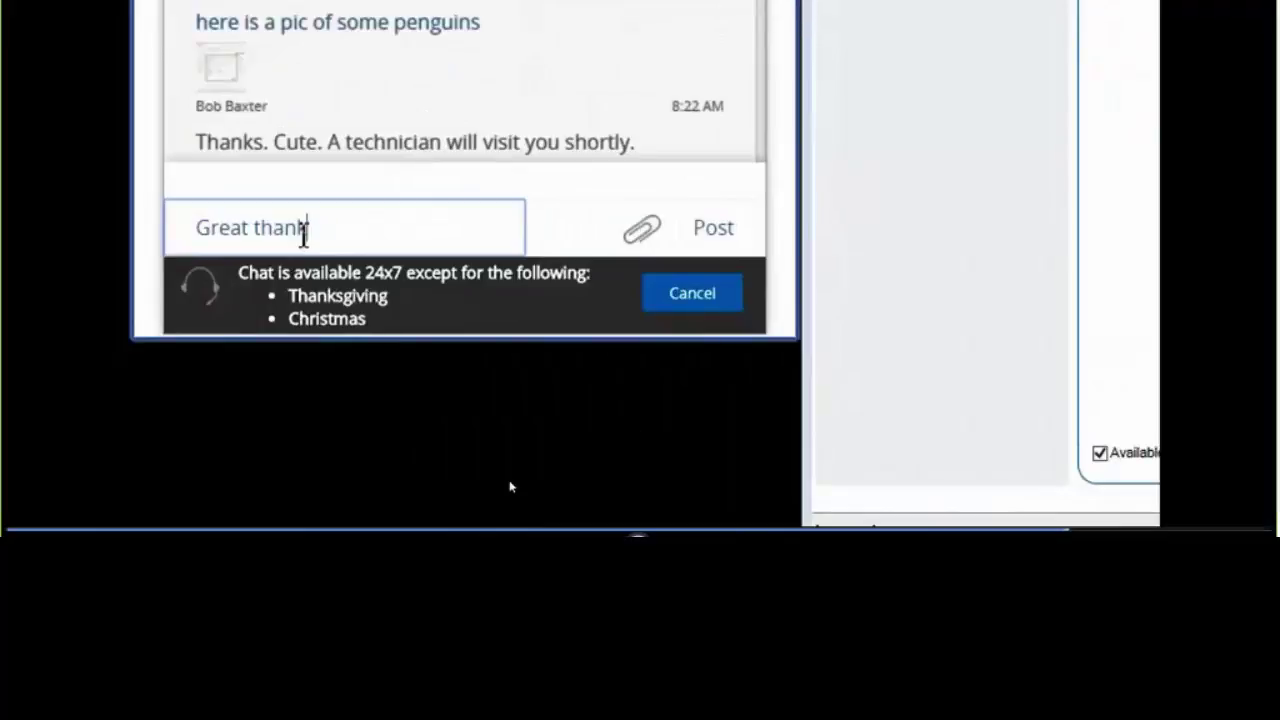
type("s.")
key("Return")
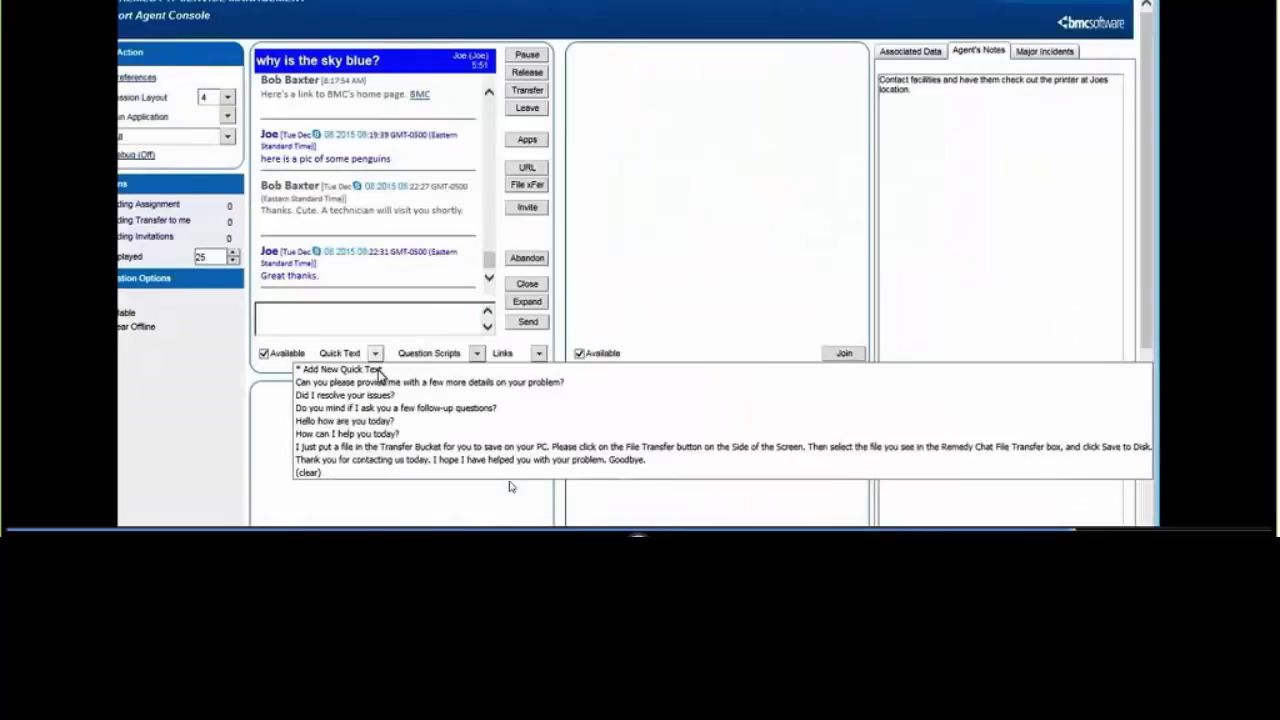
Step: Send the quick text "Thank you for contacting us today. I hope I have helped you with your problem. Goodbye." and close the chat session
left_click(290, 512)
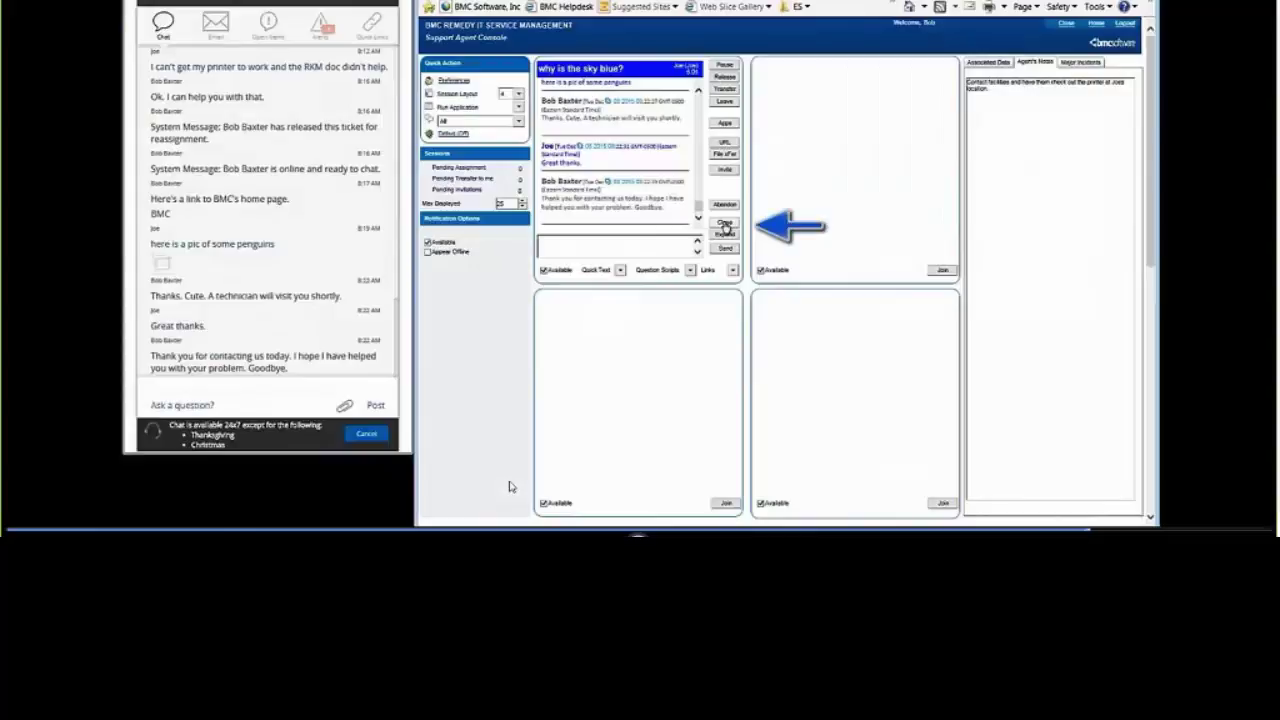
left_click(725, 223)
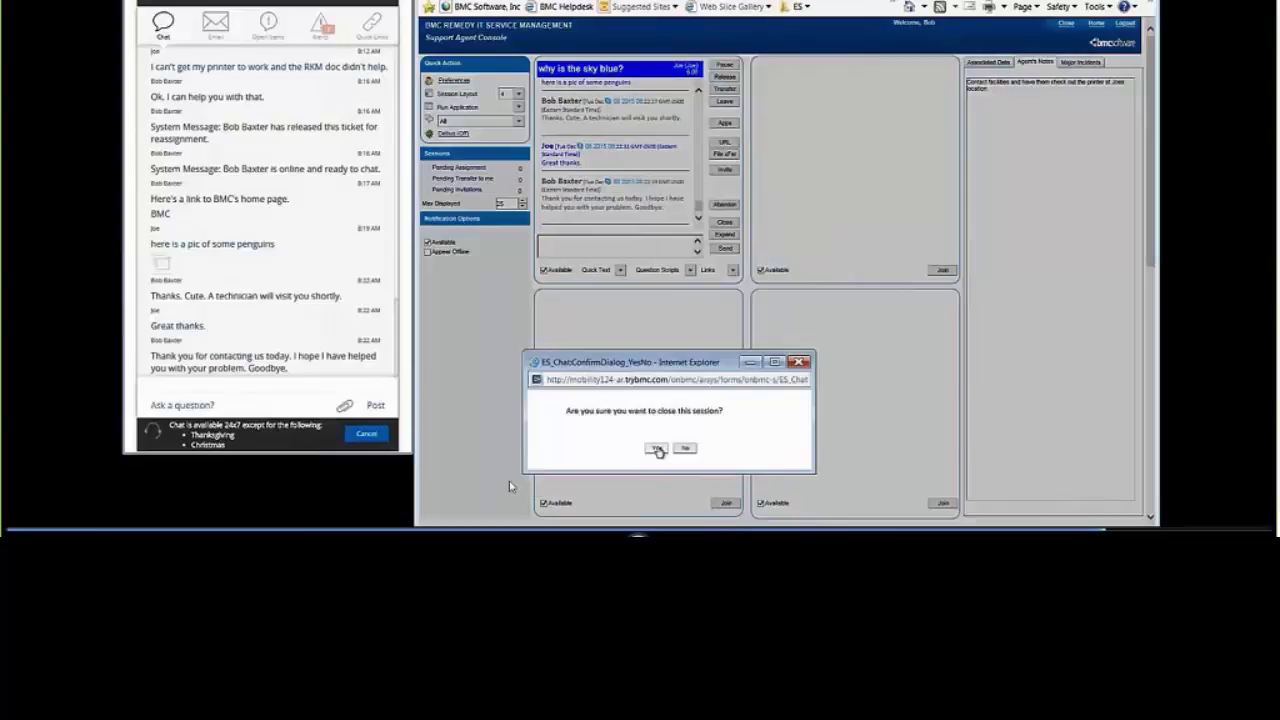
left_click(656, 448)
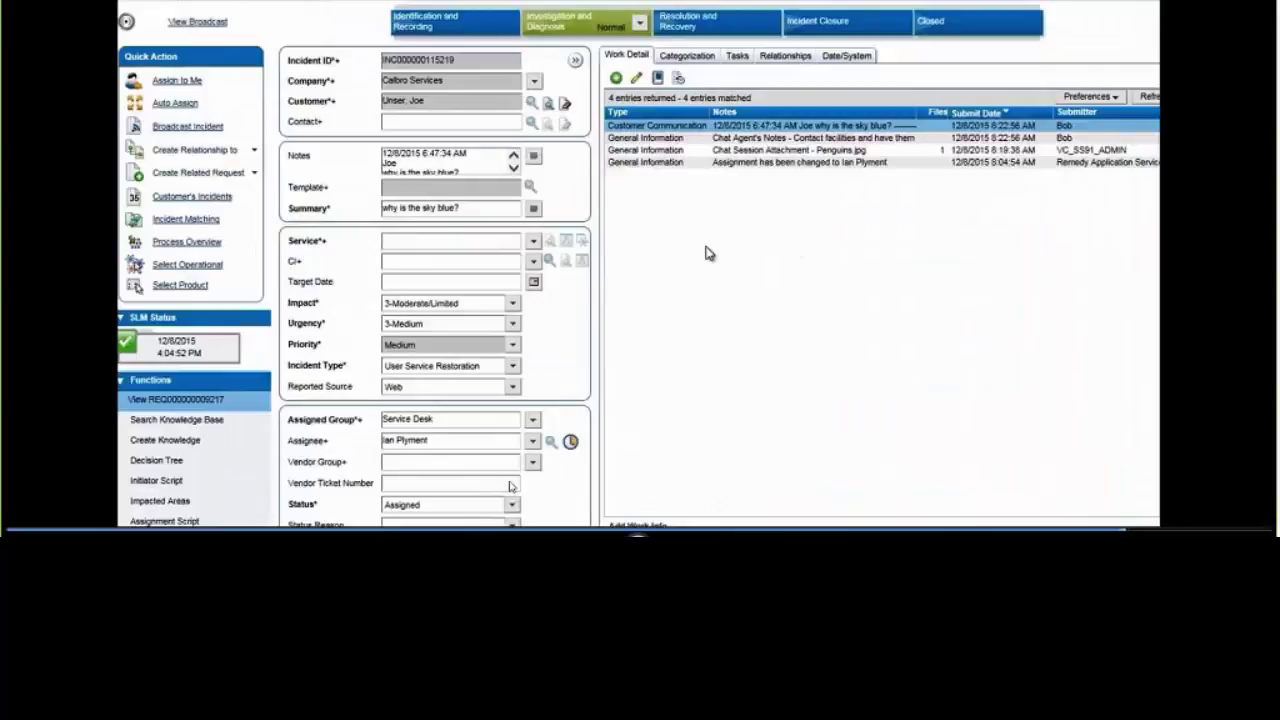
Step: View the incident's full Notes in the expanded editor and close it without changes
left_click(533, 156)
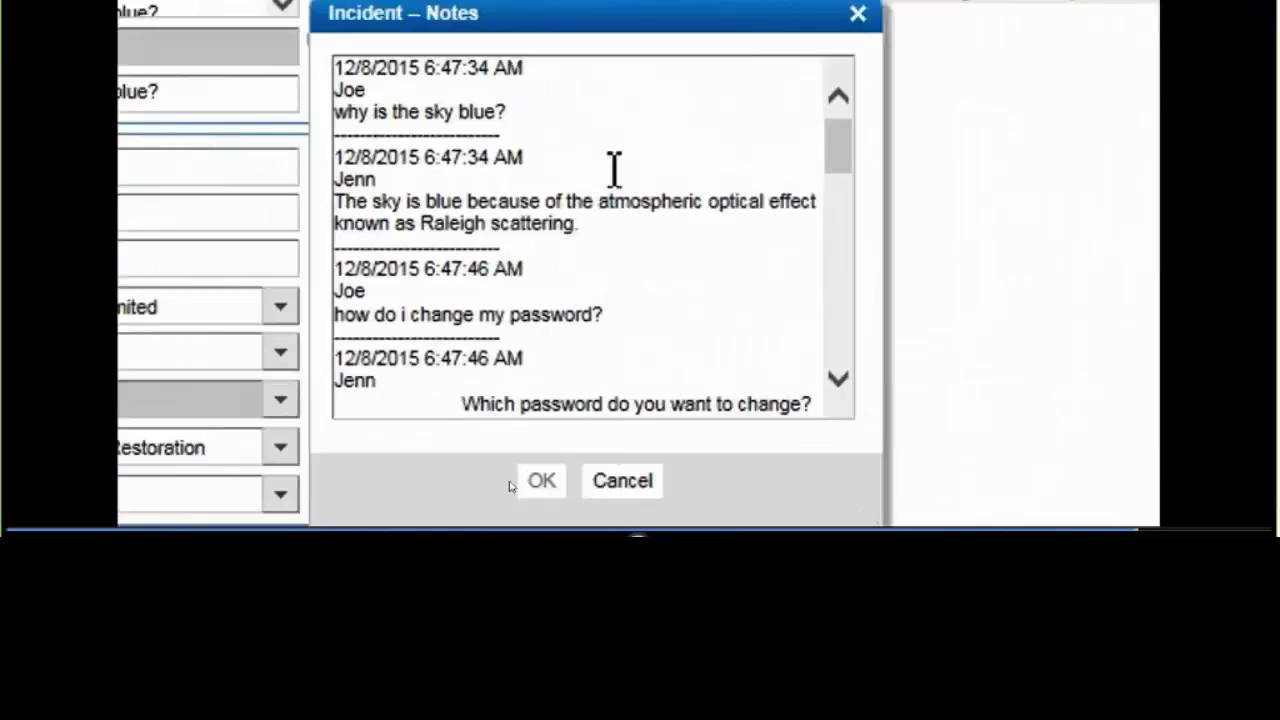
mouse_move(842, 146)
left_mouse_down()
mouse_move(835, 378)
mouse_move(831, 125)
left_mouse_up()
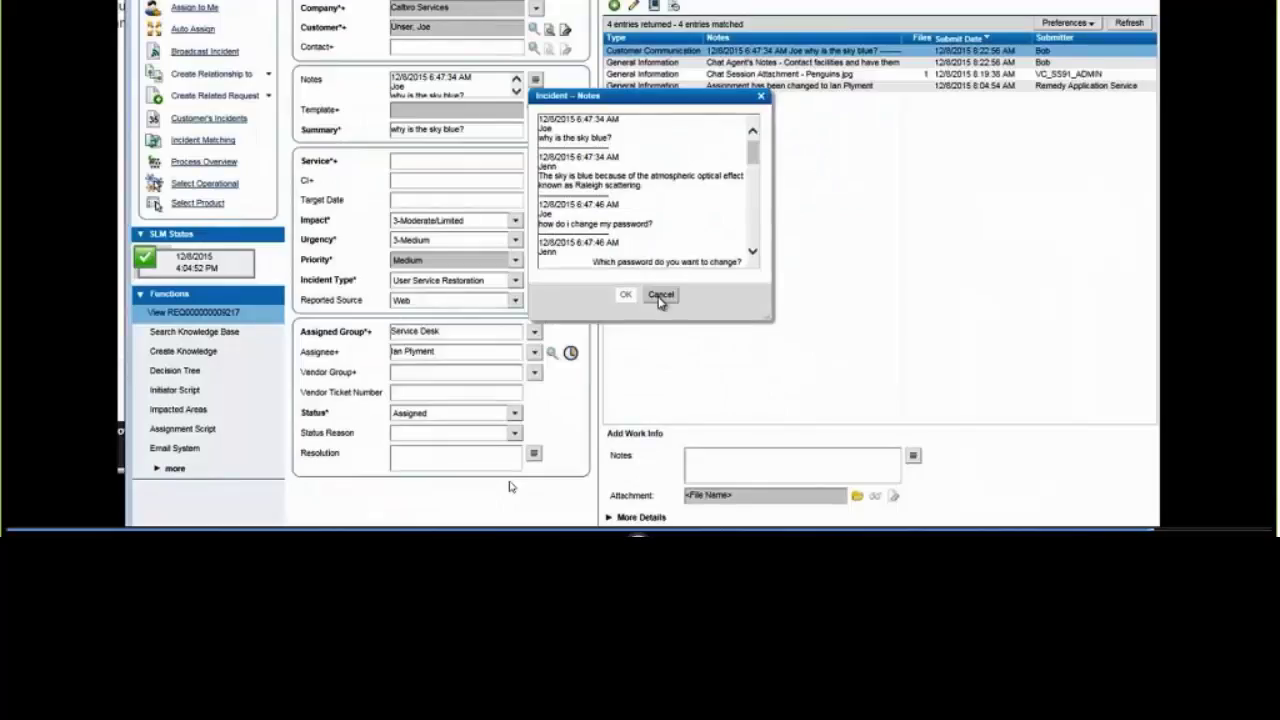
left_click(620, 484)
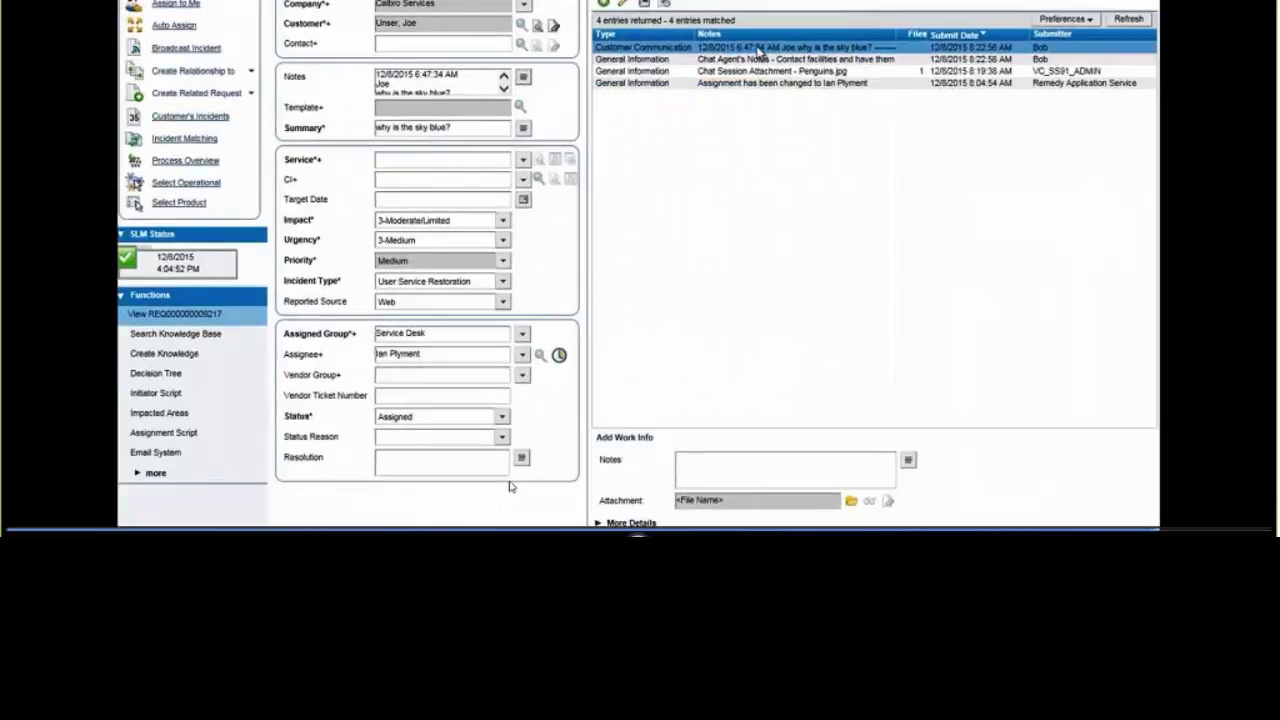
Step: Read the full notes of the Customer Communication work detail entry through to the end of the chat transcript and close them
mouse_move(760, 50)
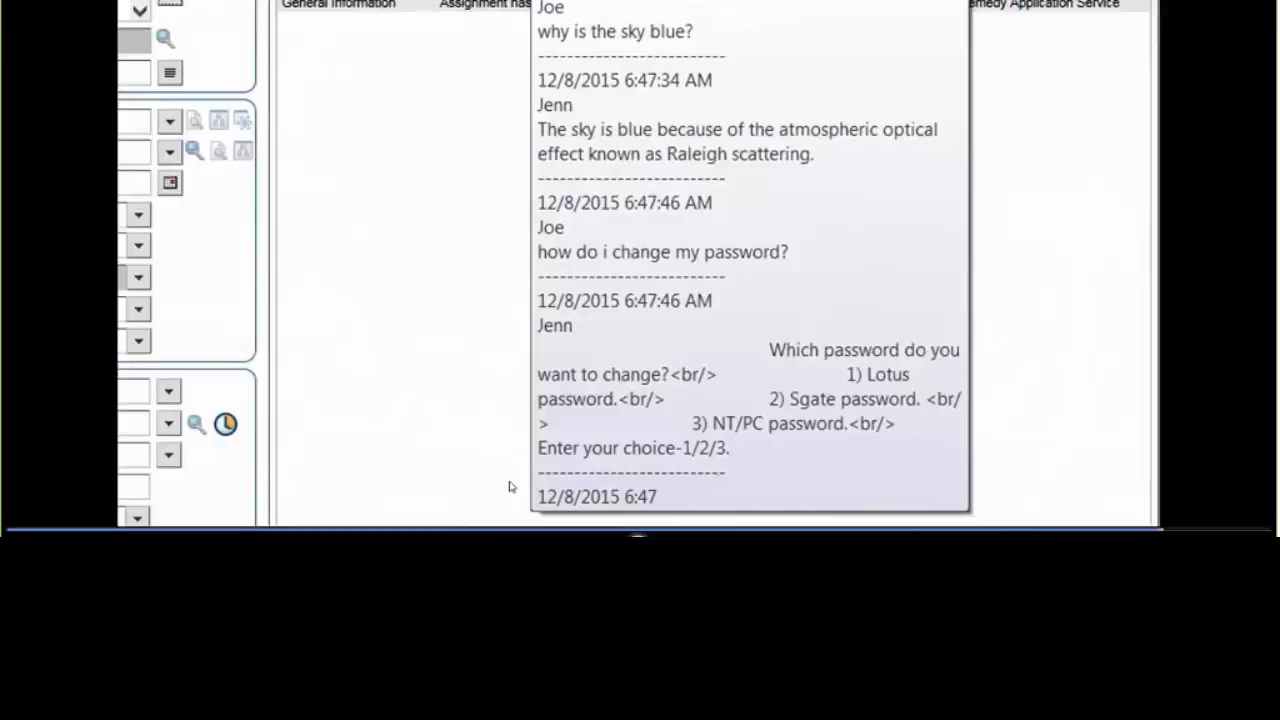
left_click(510, 487)
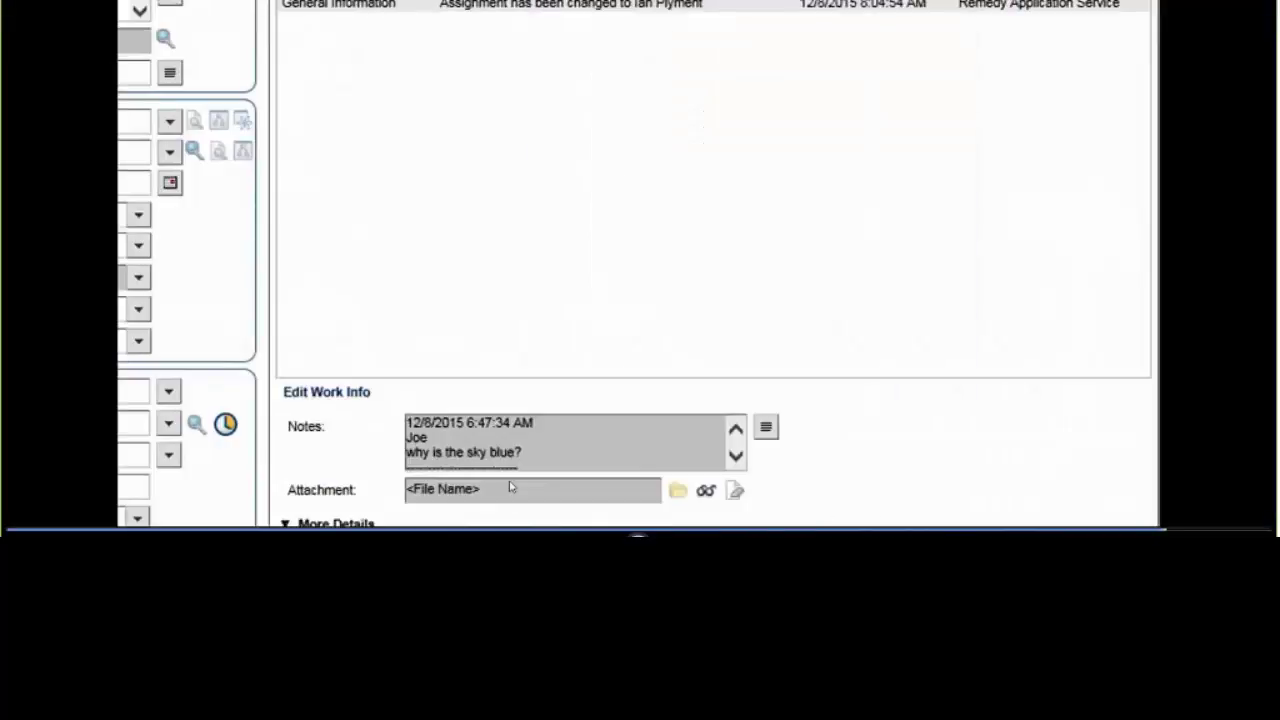
left_click(767, 428)
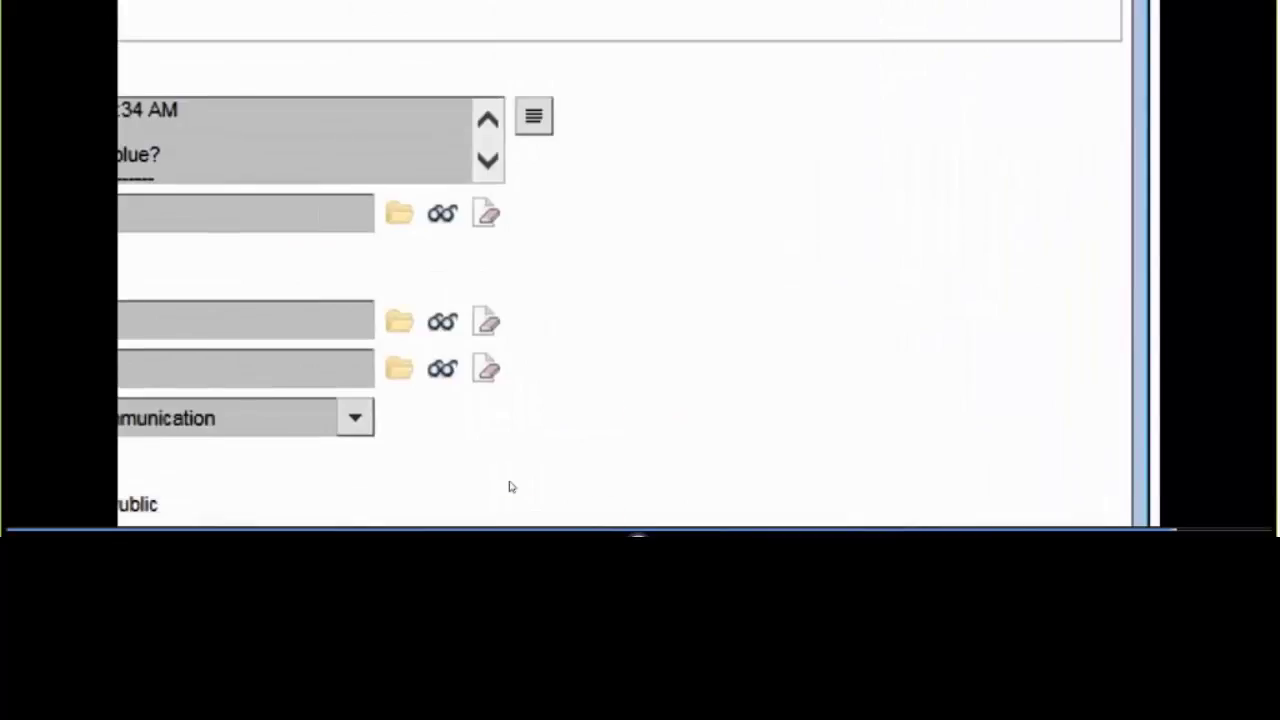
scroll(717, 248, "down", 15)
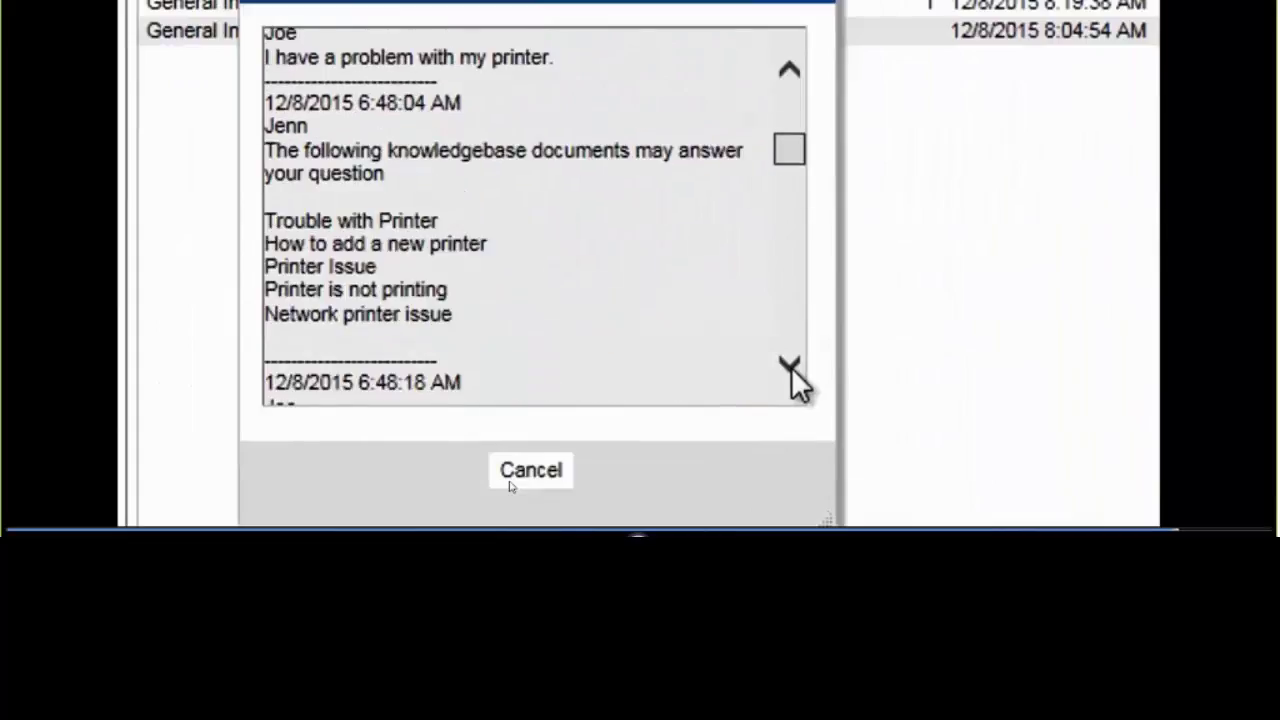
scroll(797, 378, "down", 15)
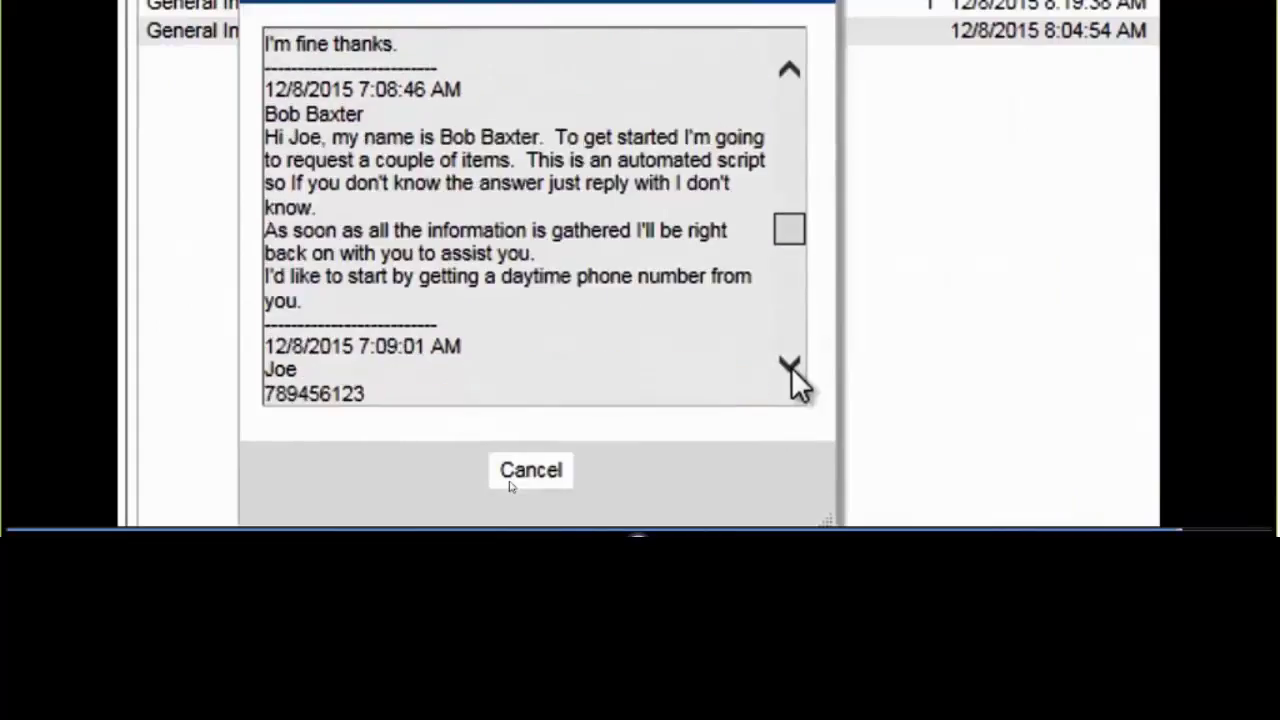
scroll(797, 378, "down", 15)
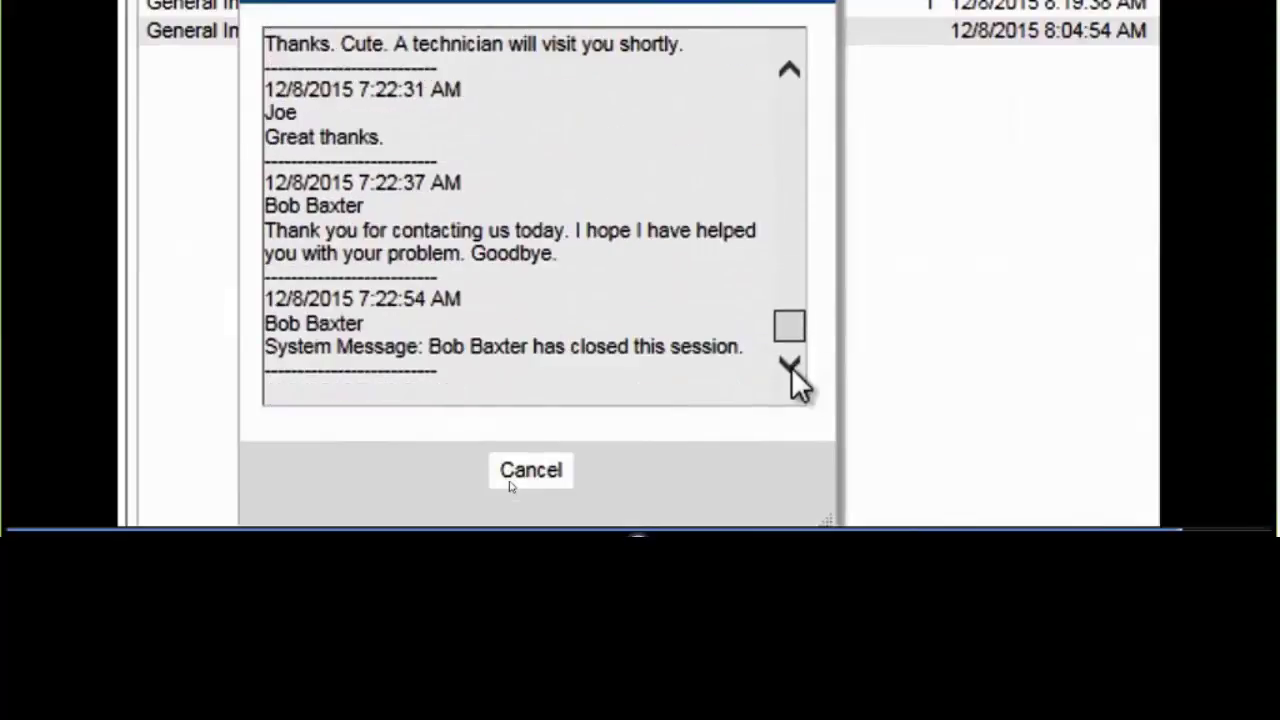
left_click(527, 478)
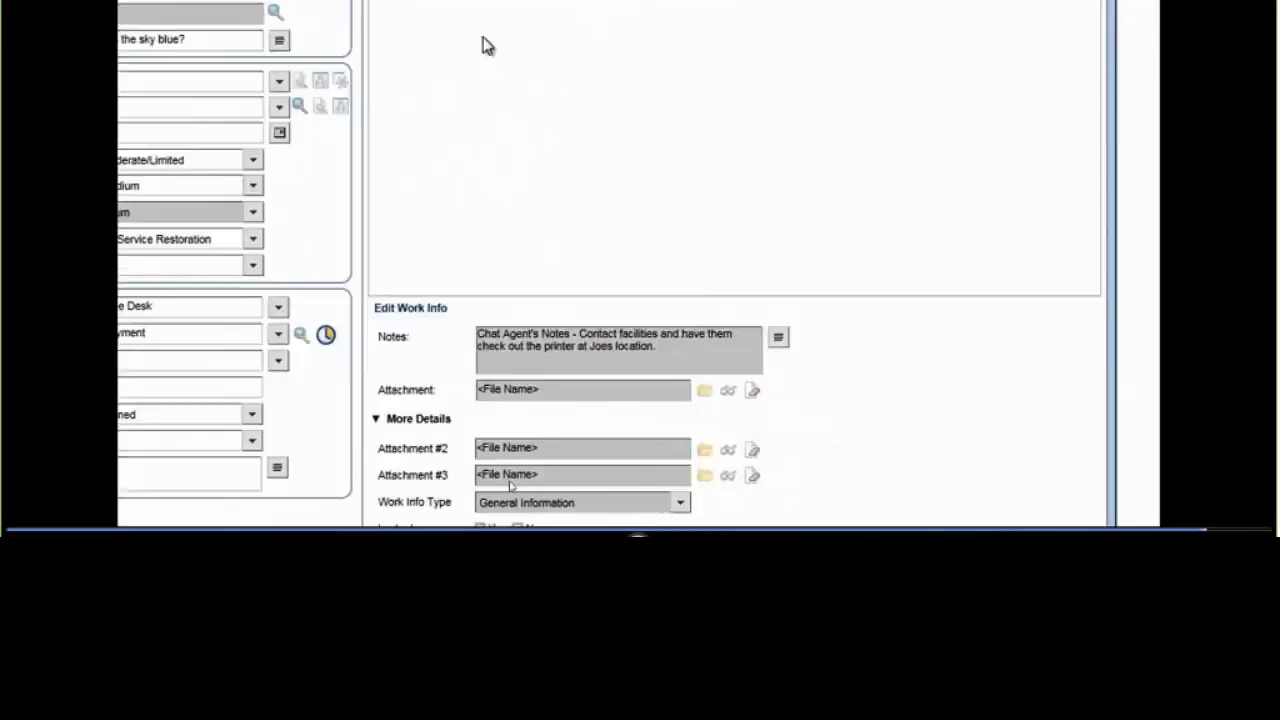
Step: Display the details of the work detail entries for the chat agent's notes and the Penguins.jpg session attachment
key("Down")
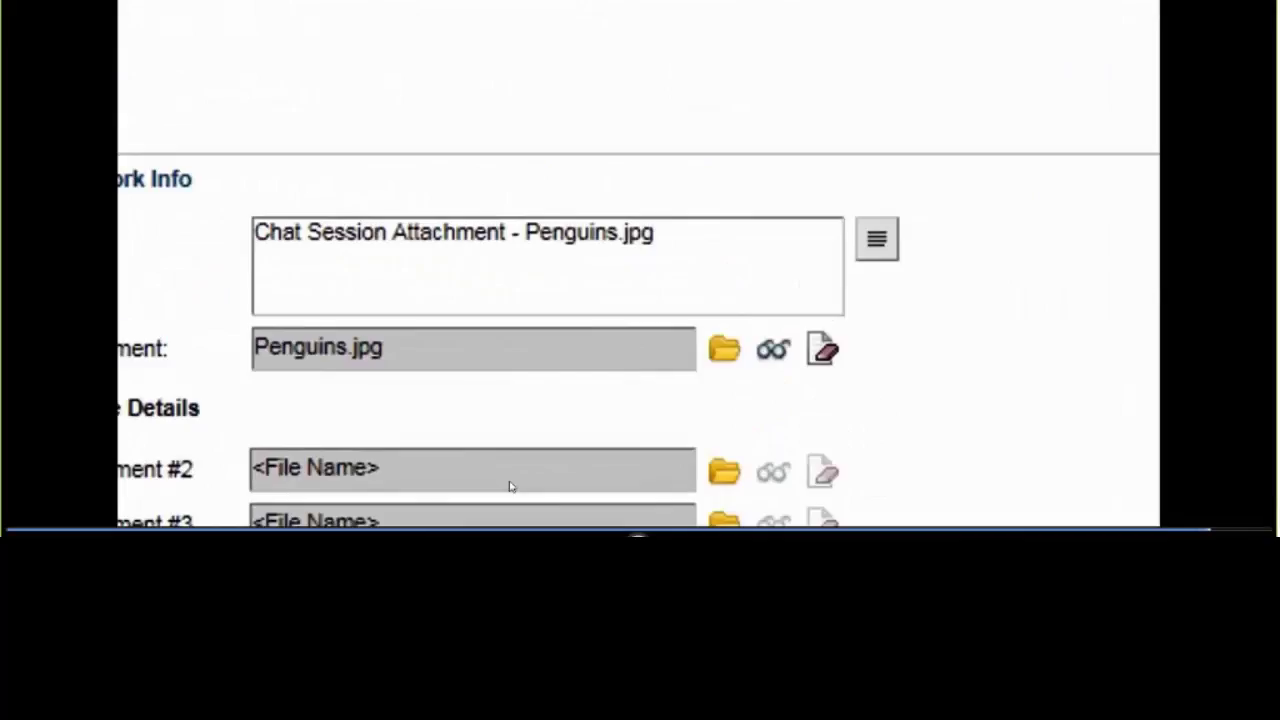